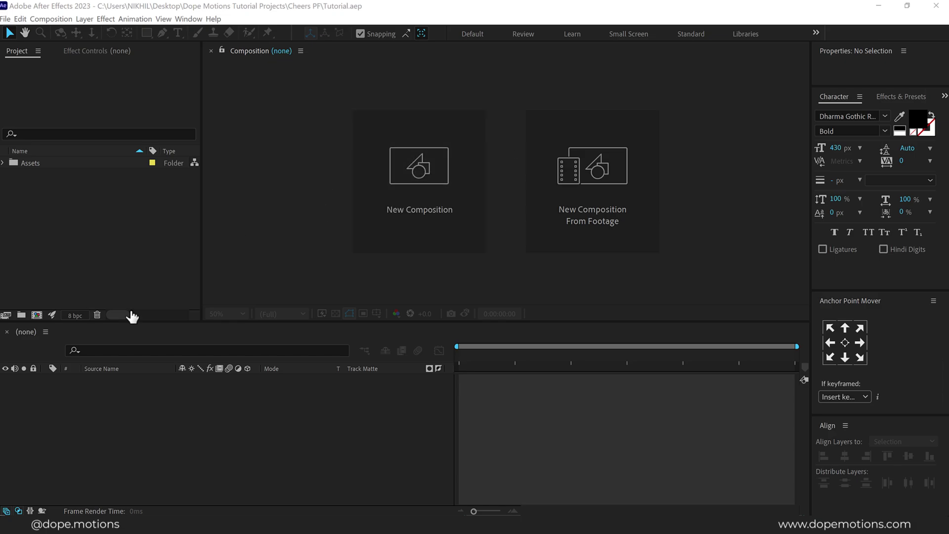
# Create the 1500×1500 Render composition, then start a Text comp lasting 0:00:02:01
pyautogui.click(408, 221)
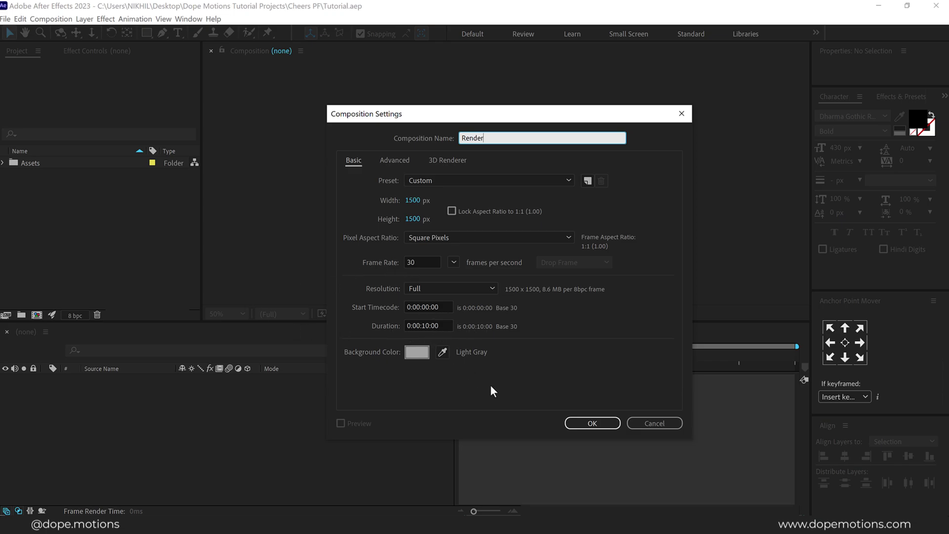
pyautogui.click(581, 427)
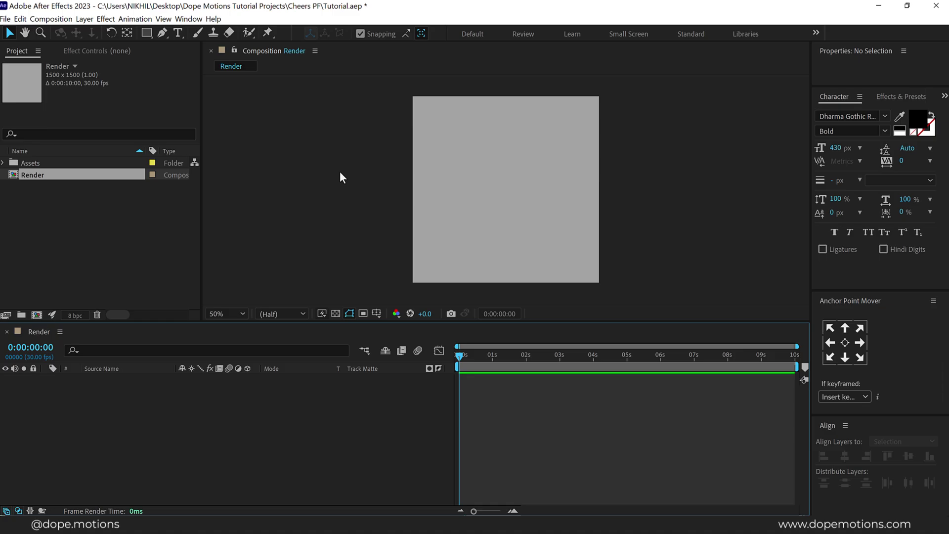
pyautogui.click(37, 315)
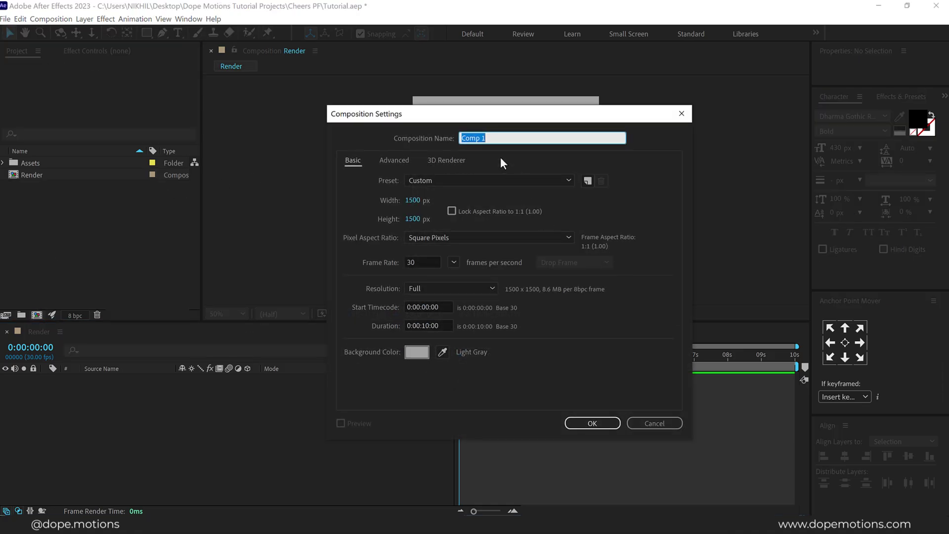
pyautogui.write('Text')
pyautogui.click(446, 325)
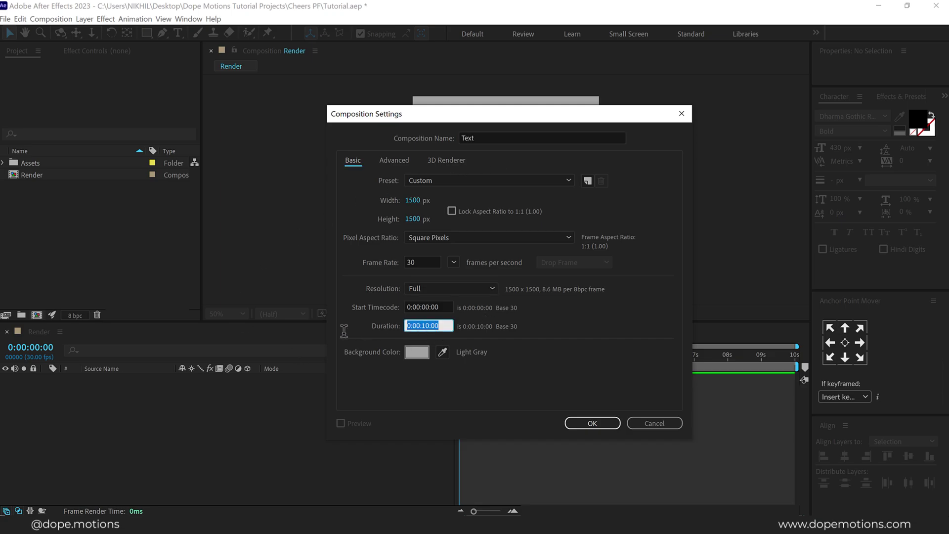
pyautogui.click(569, 354)
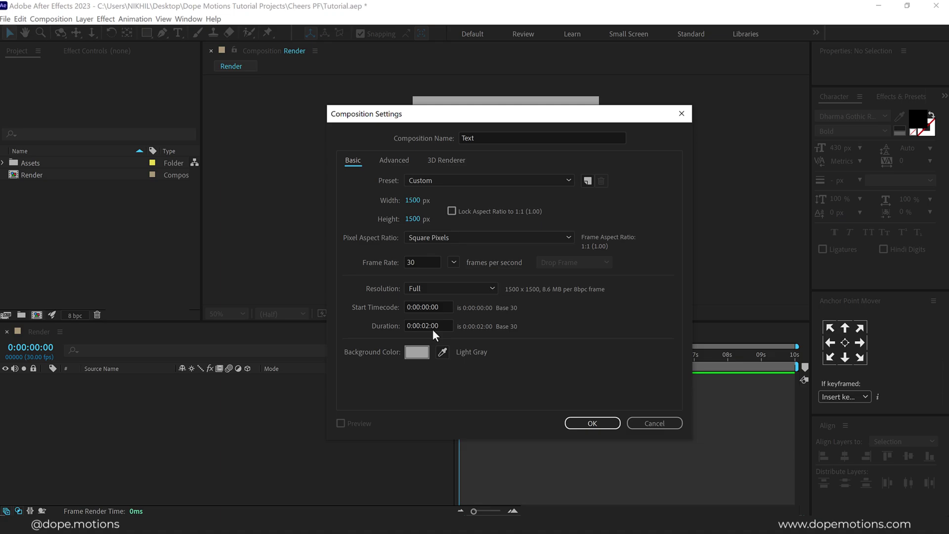
pyautogui.click(444, 324)
# Create the Text composition and type STRETCH as a text layer on the canvas
pyautogui.click(586, 421)
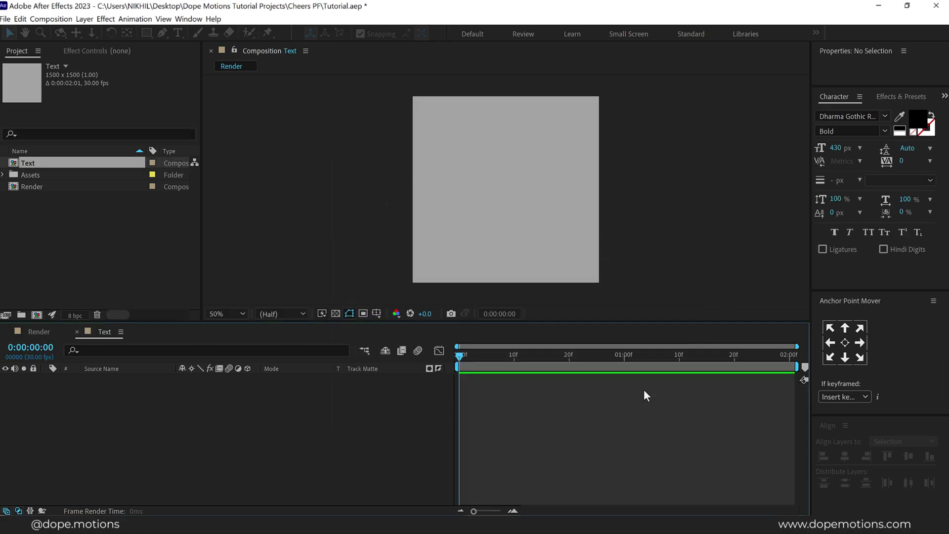
pyautogui.click(179, 33)
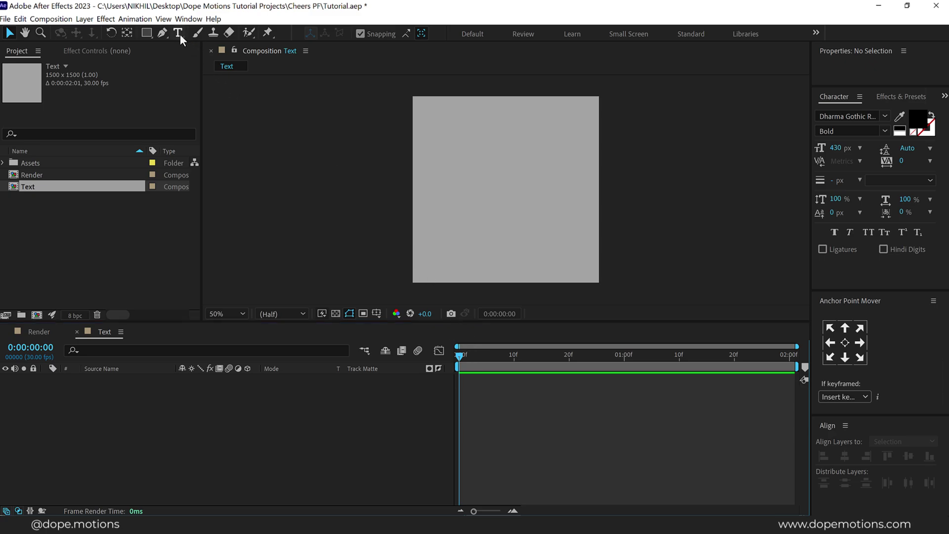
pyautogui.click(468, 198)
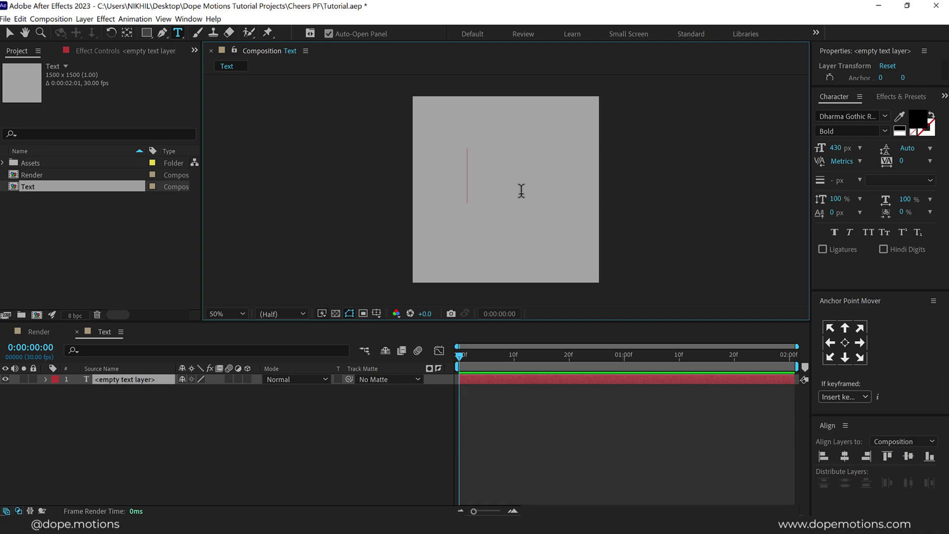
pyautogui.write('STRETCH')
pyautogui.press('Escape')
pyautogui.press('v')
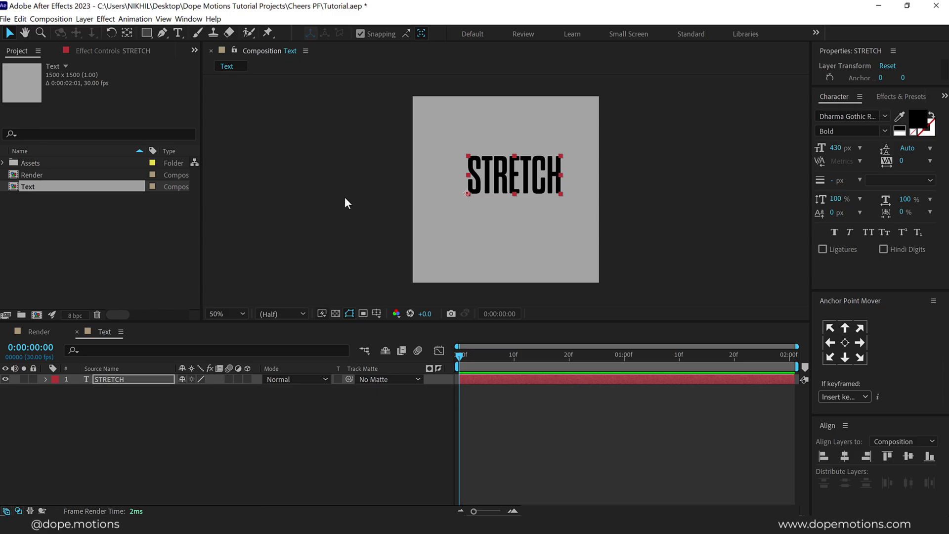
# Centre STRETCH's anchor point, align it horizontally and vertically centred, and view at 100%
pyautogui.click(846, 343)
pyautogui.click(844, 456)
pyautogui.click(907, 456)
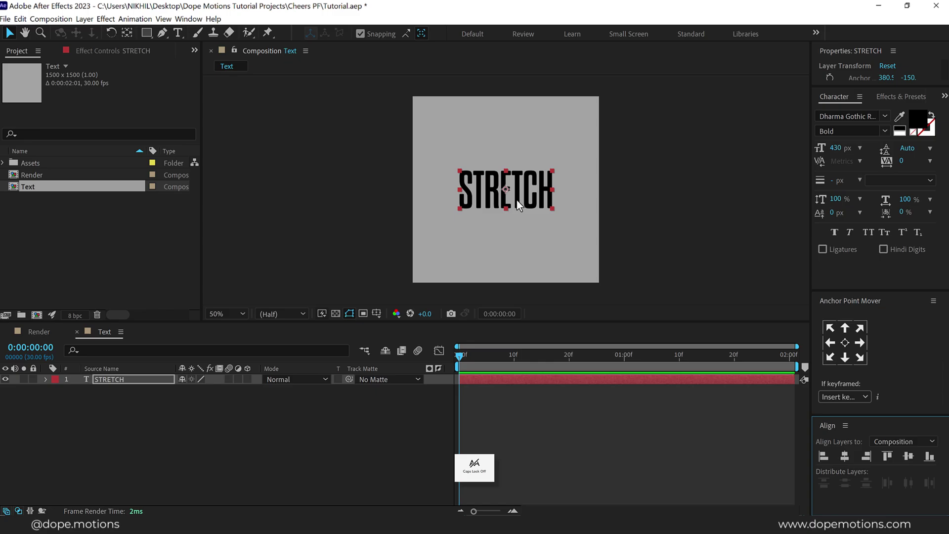
pyautogui.click(296, 411)
pyautogui.press('/')
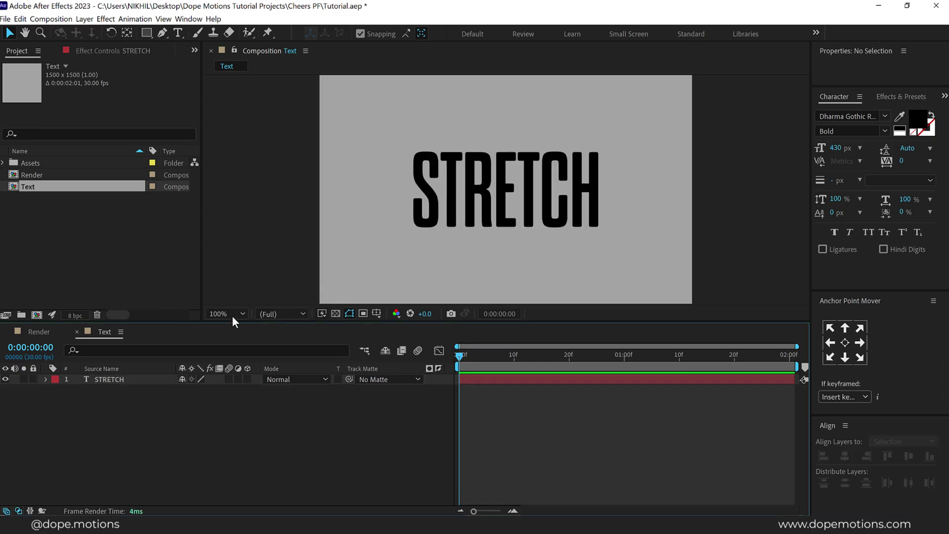
# Create shapes from the STRETCH text and delete the original text layer
pyautogui.hotkey('shift', '/')
pyautogui.click(117, 379)
pyautogui.rightClick(116, 378)
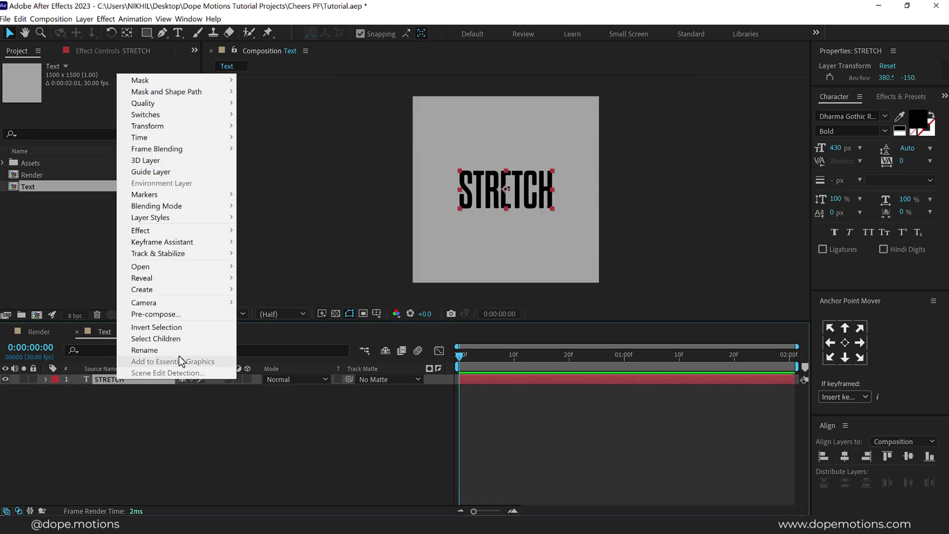
pyautogui.moveTo(224, 290)
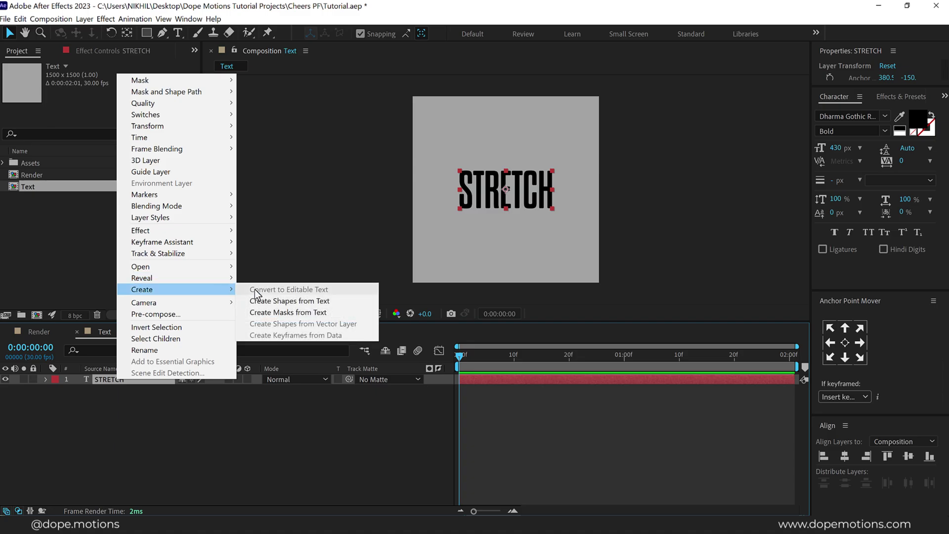
pyautogui.click(286, 300)
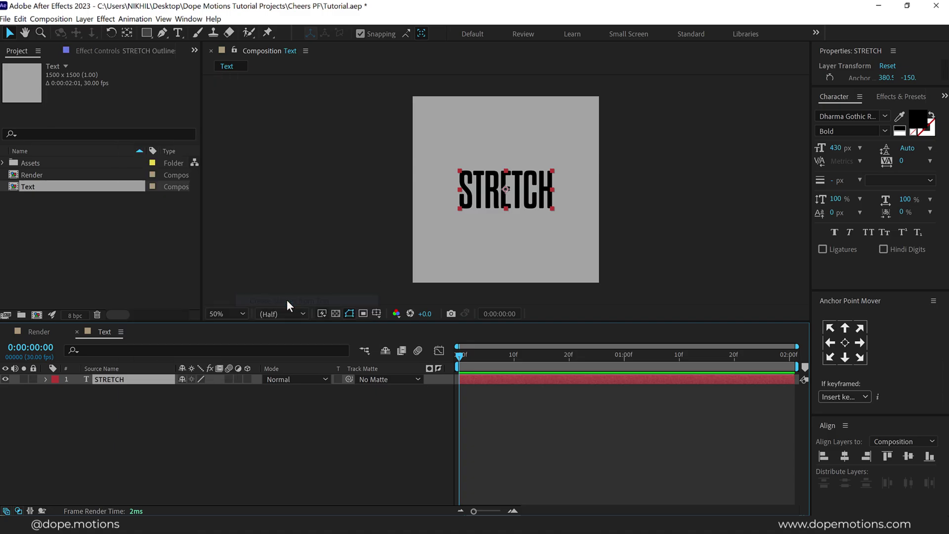
pyautogui.click(120, 440)
pyautogui.click(104, 389)
pyautogui.press('Delete')
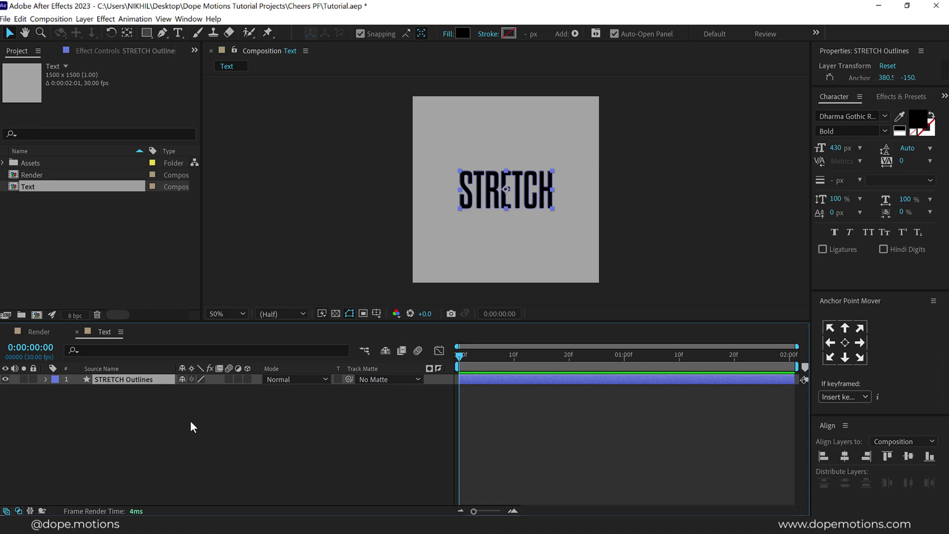
# Scale STRETCH vertically to 329%, drag guides to its top and bottom, then reset scale to 100%
pyautogui.moveTo(275, 328); pyautogui.dragTo(267, 382)
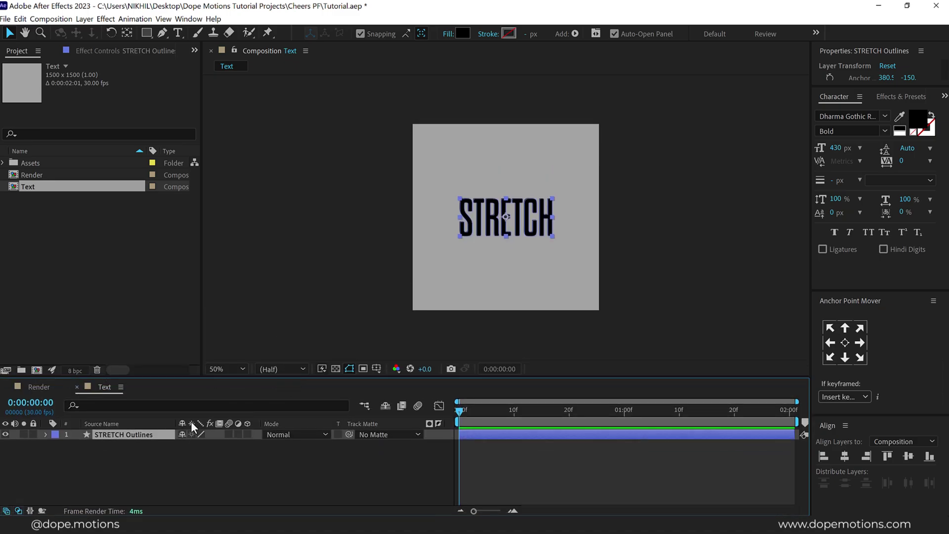
pyautogui.press('s')
pyautogui.moveTo(220, 444); pyautogui.dragTo(340, 426)
pyautogui.click(301, 463)
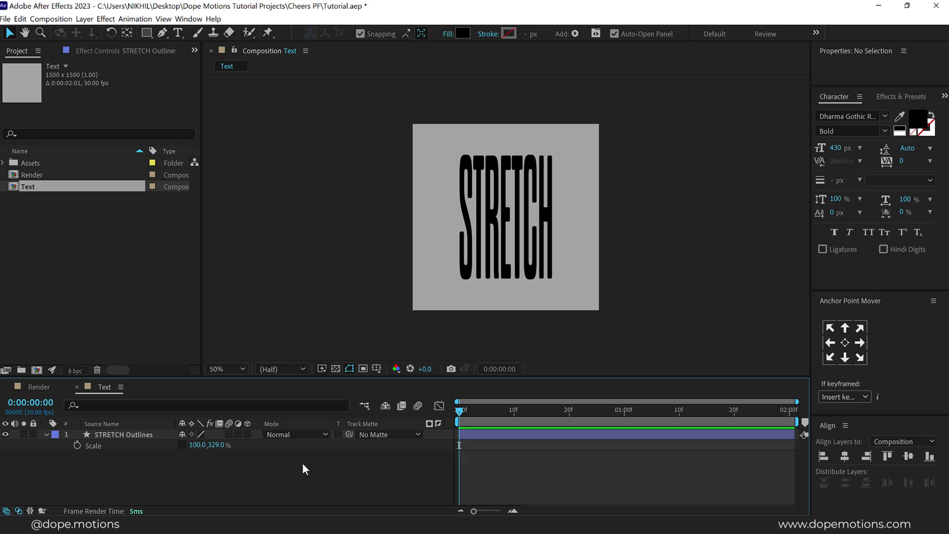
pyautogui.hotkey('ctrl', 'r')
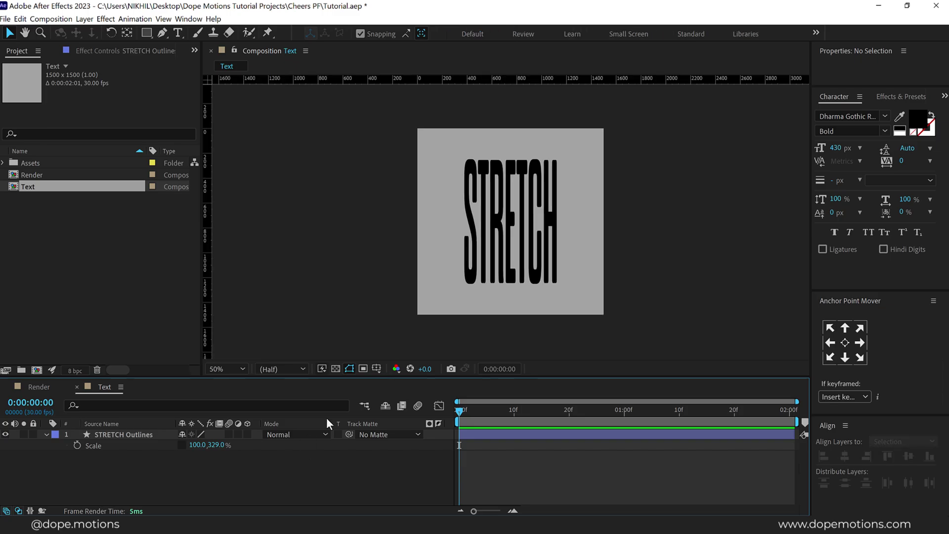
pyautogui.moveTo(504, 81); pyautogui.dragTo(513, 161)
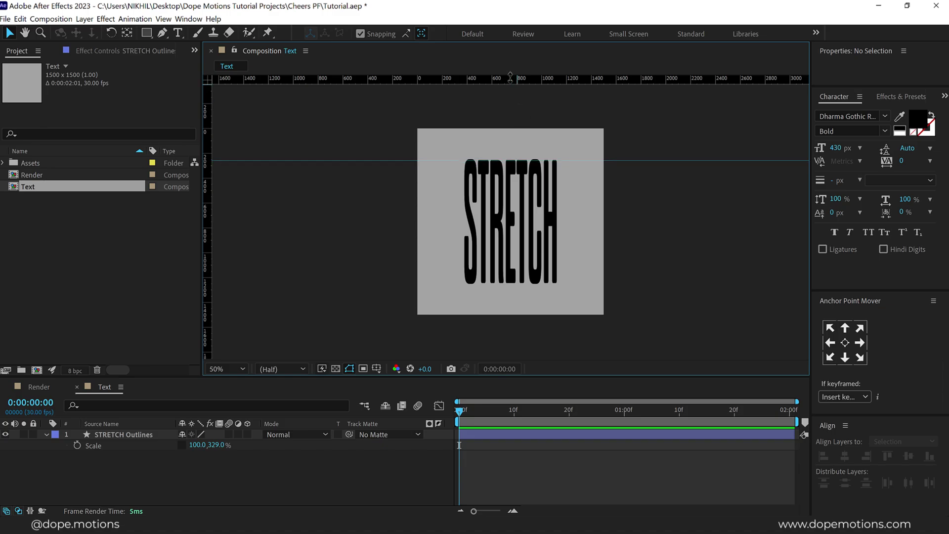
pyautogui.moveTo(510, 79); pyautogui.dragTo(528, 283)
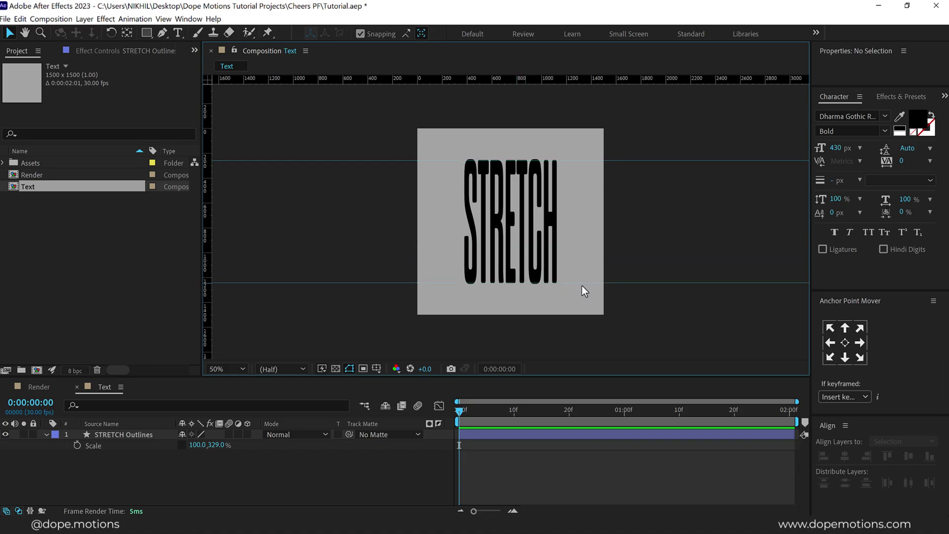
pyautogui.click(215, 445)
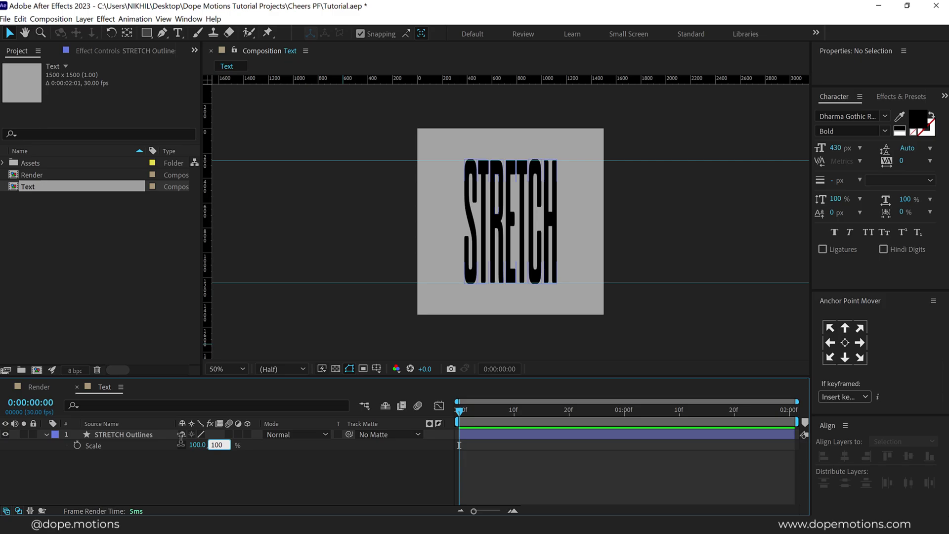
pyautogui.press('Return')
pyautogui.click(46, 435)
# Filter the STRETCH Outlines layer to its Path properties and hide the rulers
pyautogui.click(134, 435)
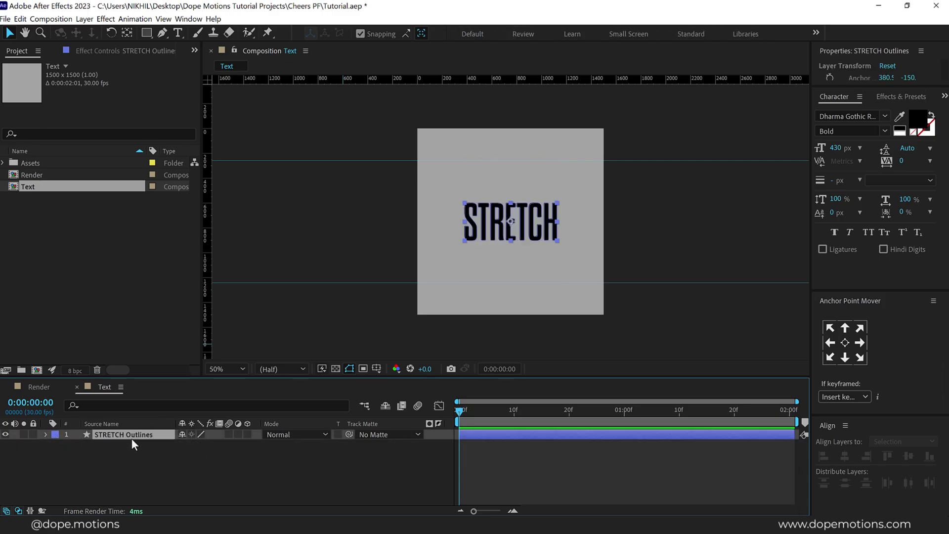
pyautogui.click(109, 404)
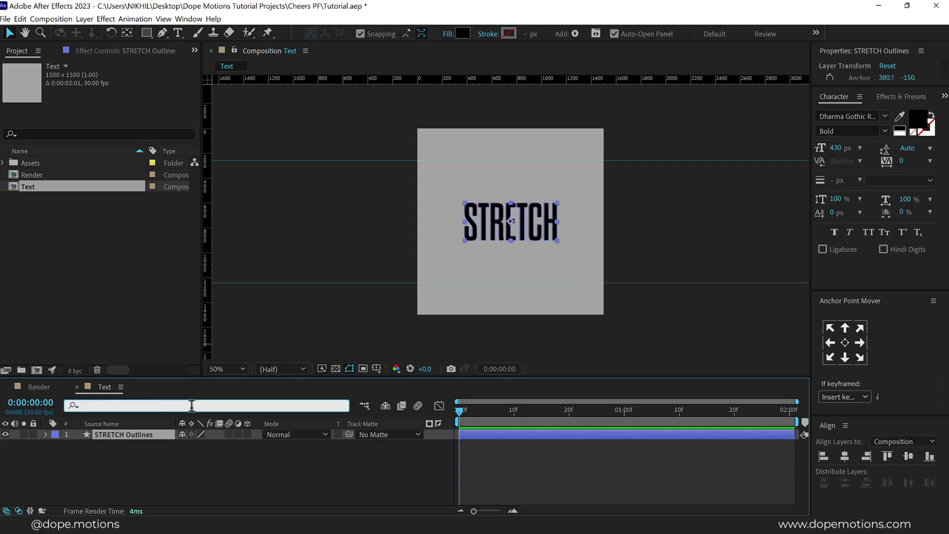
pyautogui.write('path')
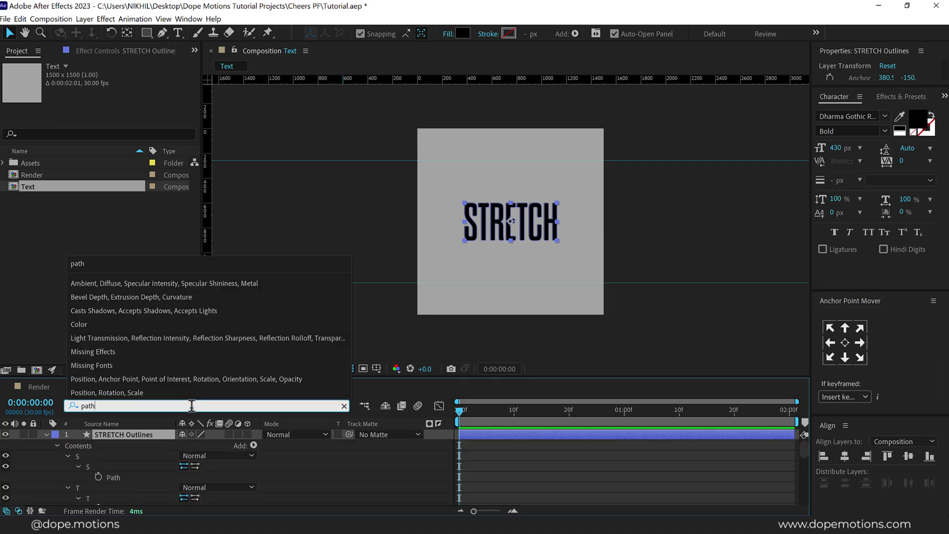
pyautogui.press('Return')
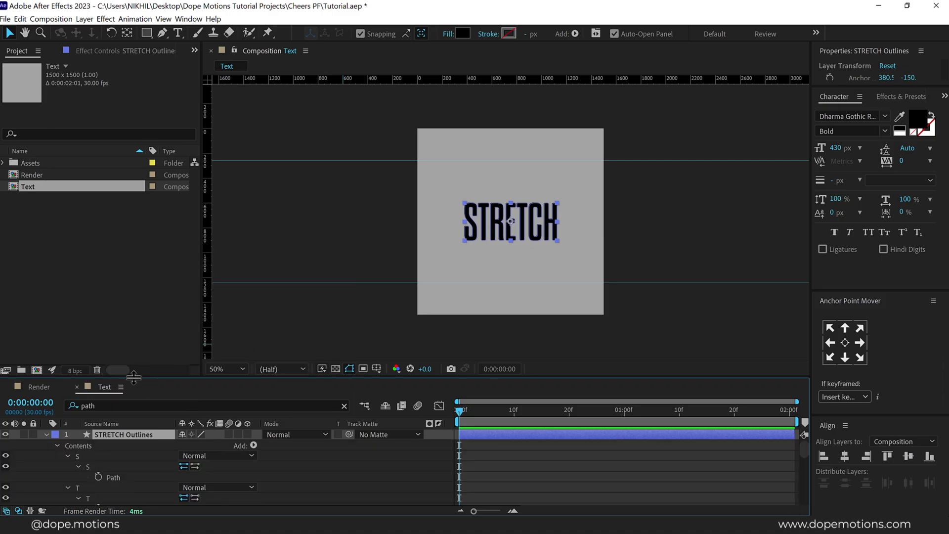
pyautogui.moveTo(133, 378); pyautogui.dragTo(133, 313)
pyautogui.click(328, 411)
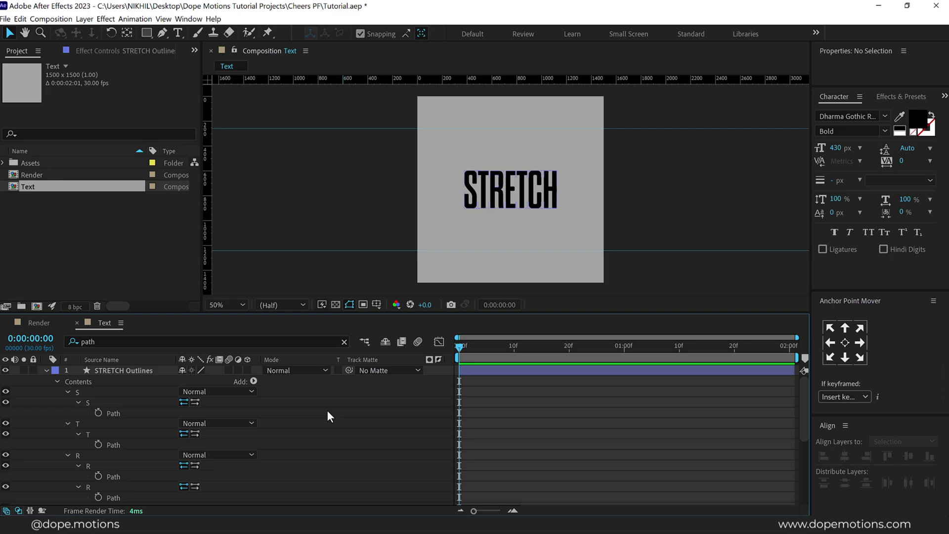
pyautogui.hotkey('ctrl', 'r')
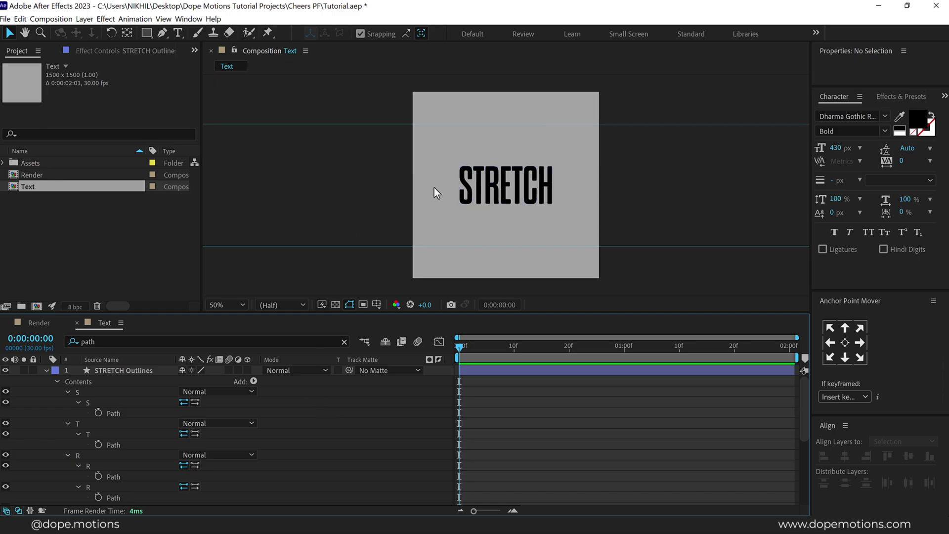
# Add 0:00:00:00 keyframes to the S, T, R, R, E, T, C and H paths
pyautogui.click(98, 413)
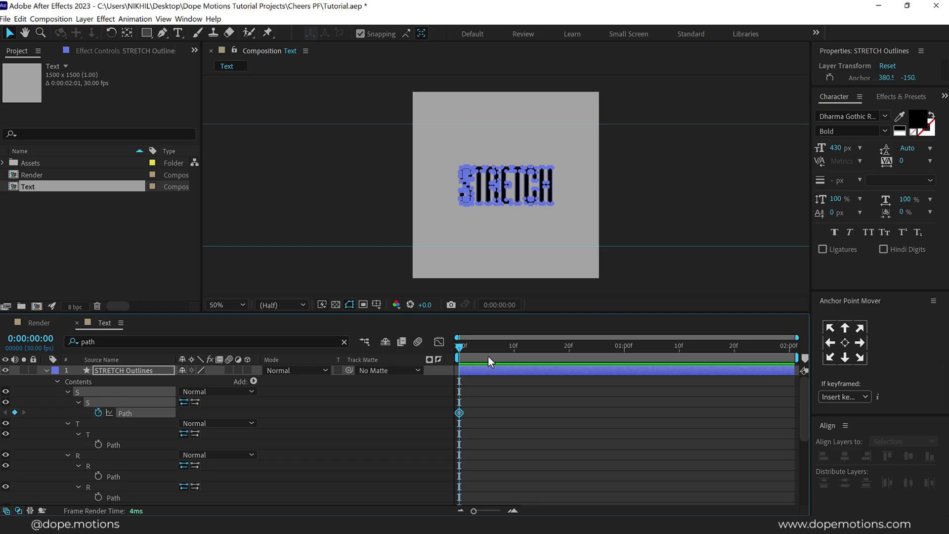
pyautogui.click(99, 444)
pyautogui.click(98, 476)
pyautogui.click(99, 497)
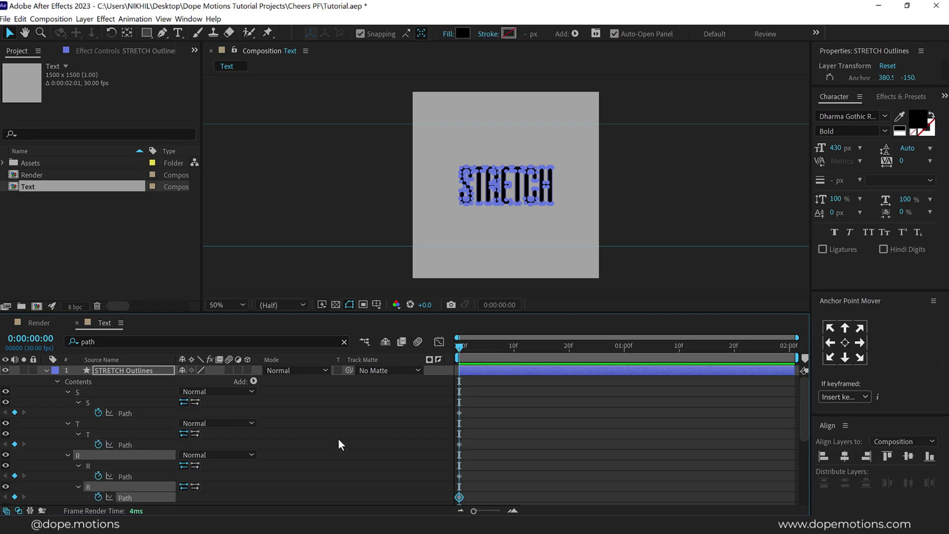
pyautogui.scroll(-3, 171, 465)
pyautogui.click(99, 465)
pyautogui.click(98, 498)
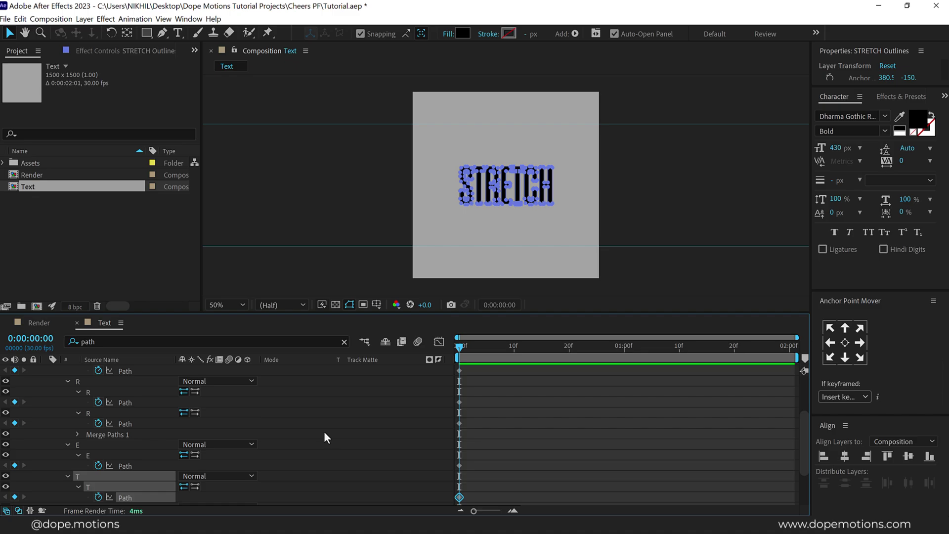
pyautogui.scroll(-3, 325, 431)
pyautogui.click(98, 467)
pyautogui.click(98, 499)
pyautogui.scroll(10, 321, 414)
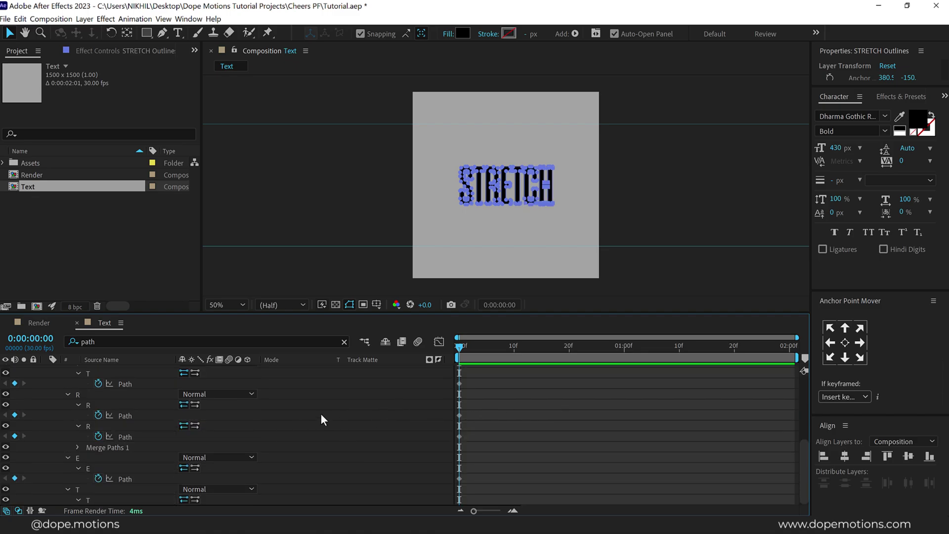
pyautogui.click(316, 411)
pyautogui.click(123, 368)
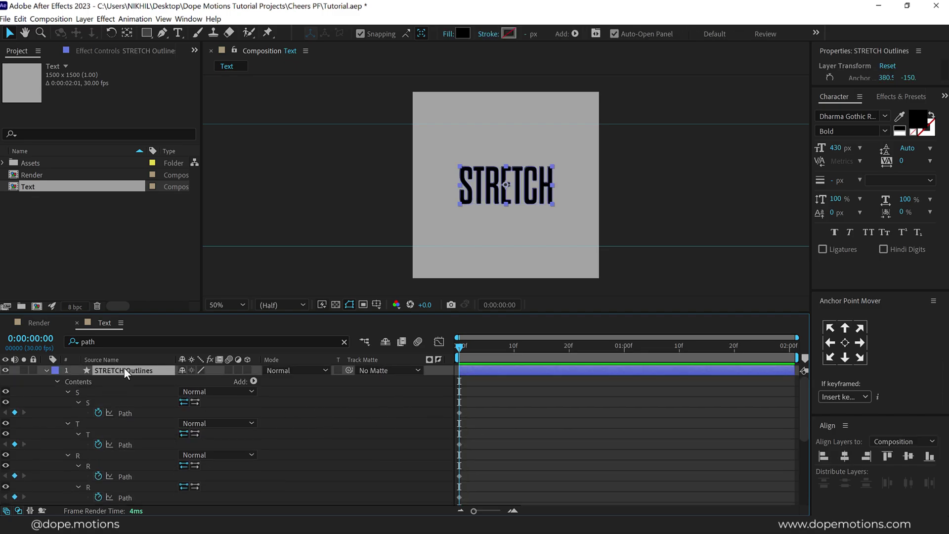
# At 1 second, pull the letters' top vertices up toward the upper guide
pyautogui.press('u')
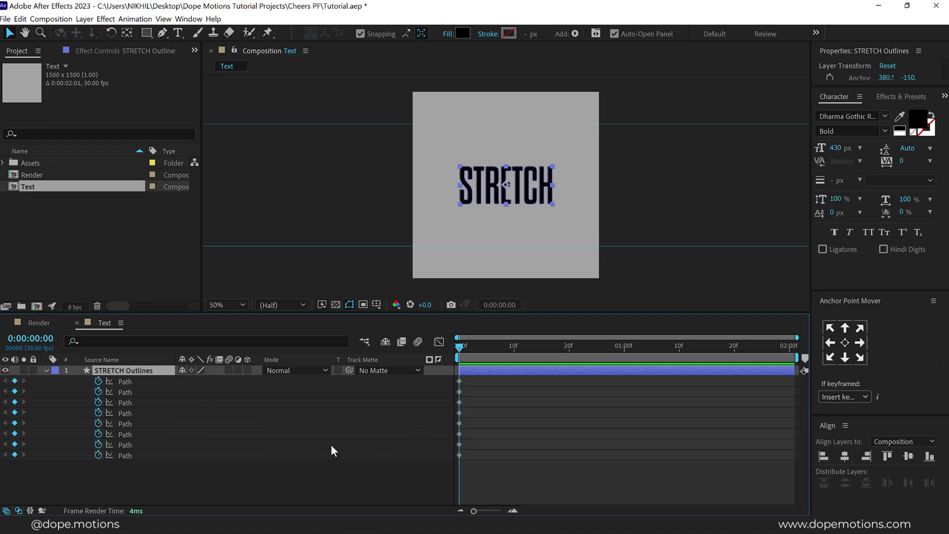
pyautogui.moveTo(610, 351); pyautogui.dragTo(625, 355)
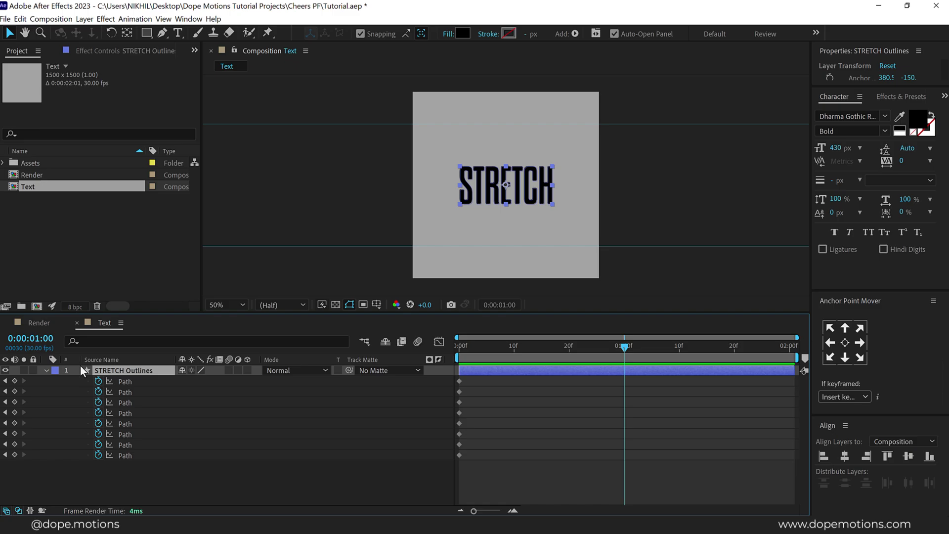
pyautogui.click(126, 382)
pyautogui.scroll(2, 449, 178)
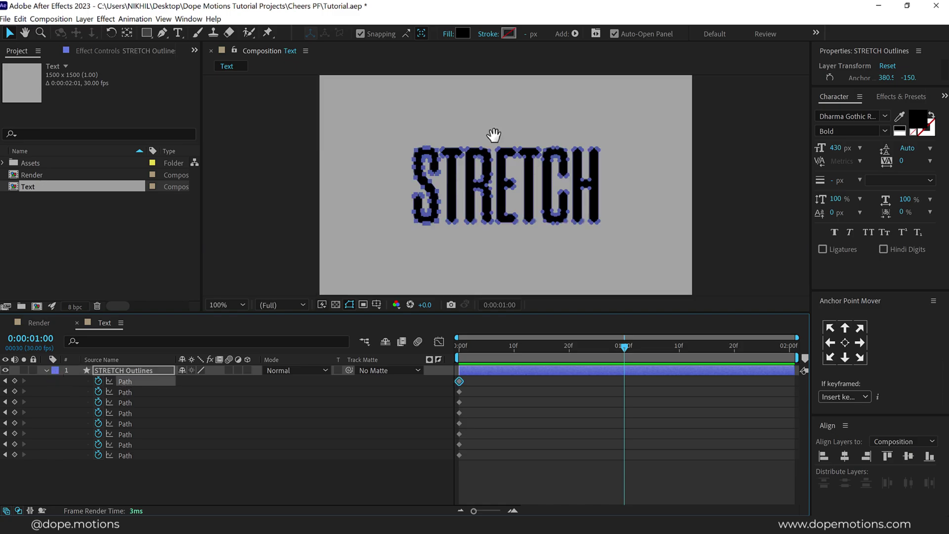
pyautogui.scroll(-1, 474, 186)
pyautogui.press('v')
pyautogui.click(132, 376)
pyautogui.click(148, 383)
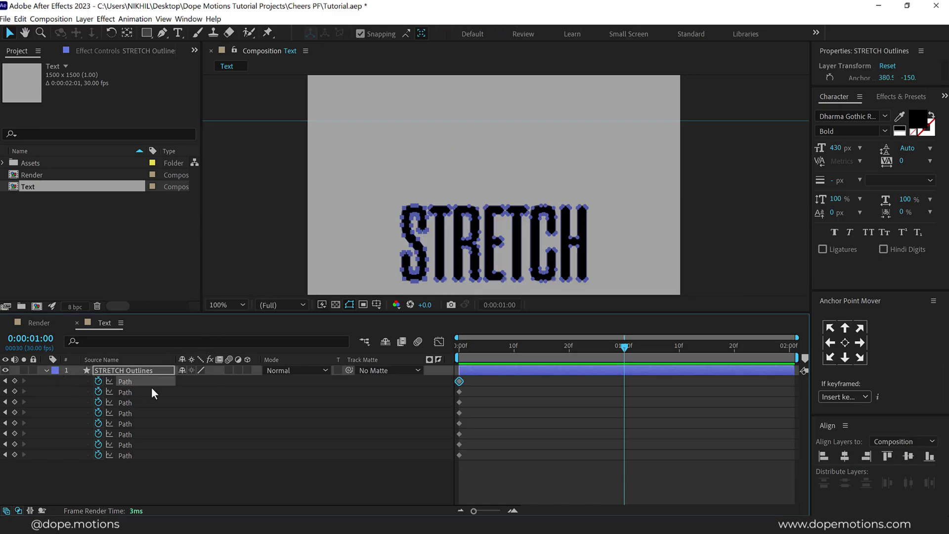
pyautogui.moveTo(510, 189); pyautogui.dragTo(607, 226)
pyautogui.moveTo(443, 220); pyautogui.dragTo(444, 133)
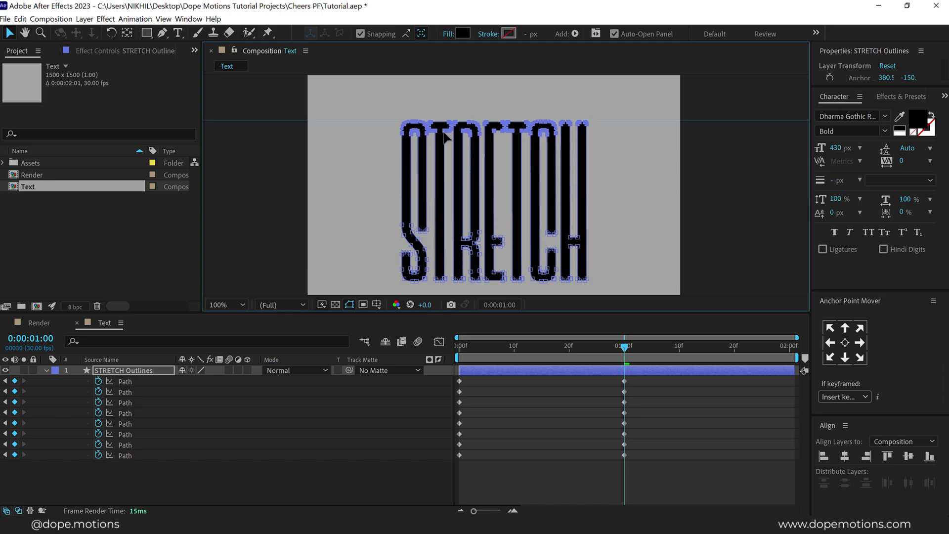
# Extend the letters' bottom vertices toward the lower guide and preview the stretch
pyautogui.scroll(1, 471, 108)
pyautogui.moveTo(470, 102); pyautogui.dragTo(470, 191)
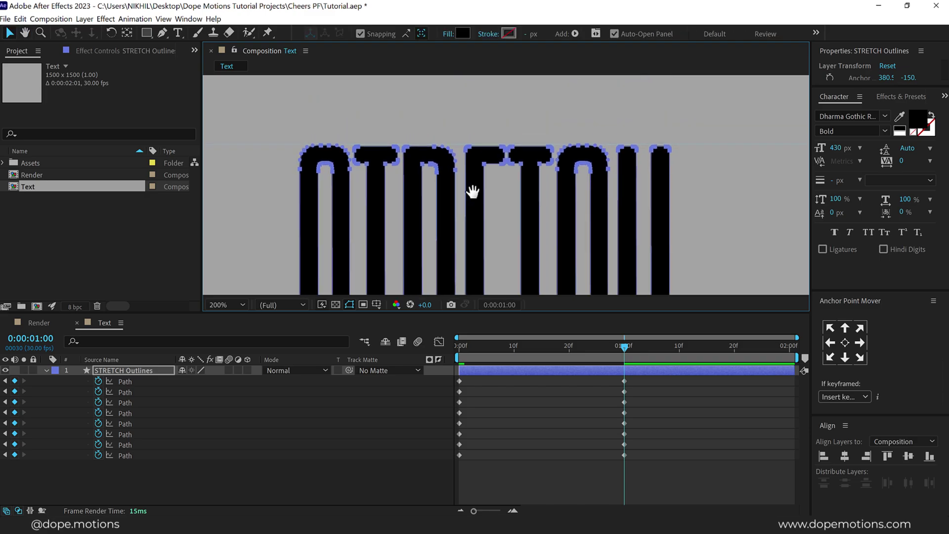
pyautogui.scroll(-3, 479, 208)
pyautogui.scroll(2, 496, 220)
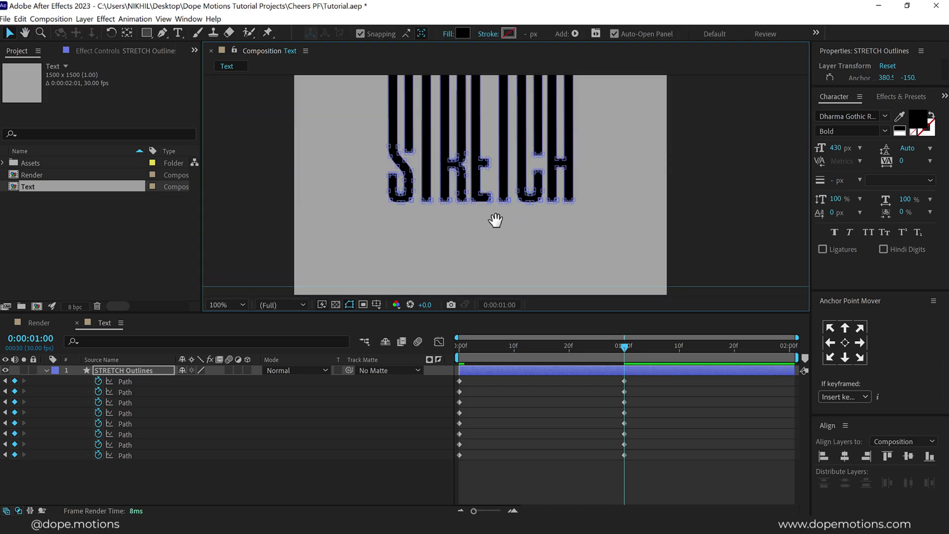
pyautogui.moveTo(496, 220); pyautogui.dragTo(469, 213)
pyautogui.moveTo(365, 193); pyautogui.dragTo(544, 278)
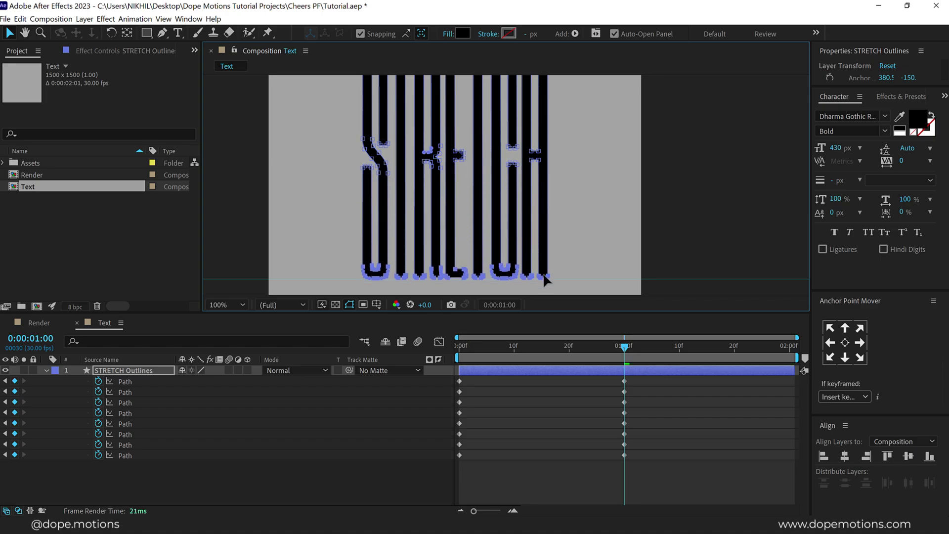
pyautogui.click(683, 386)
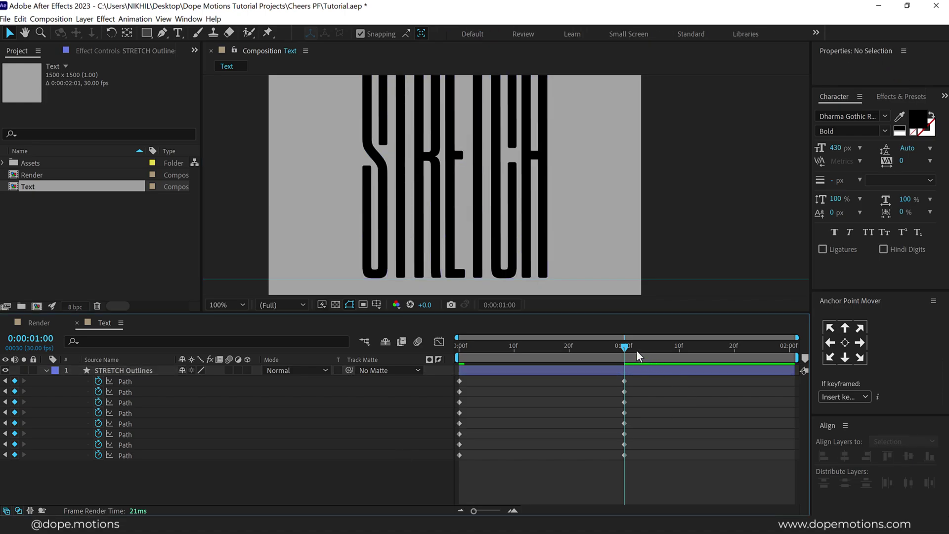
pyautogui.press('space')
# Copy the eight starting Path keyframes to 2 seconds and play the loop
pyautogui.moveTo(464, 399); pyautogui.dragTo(447, 459)
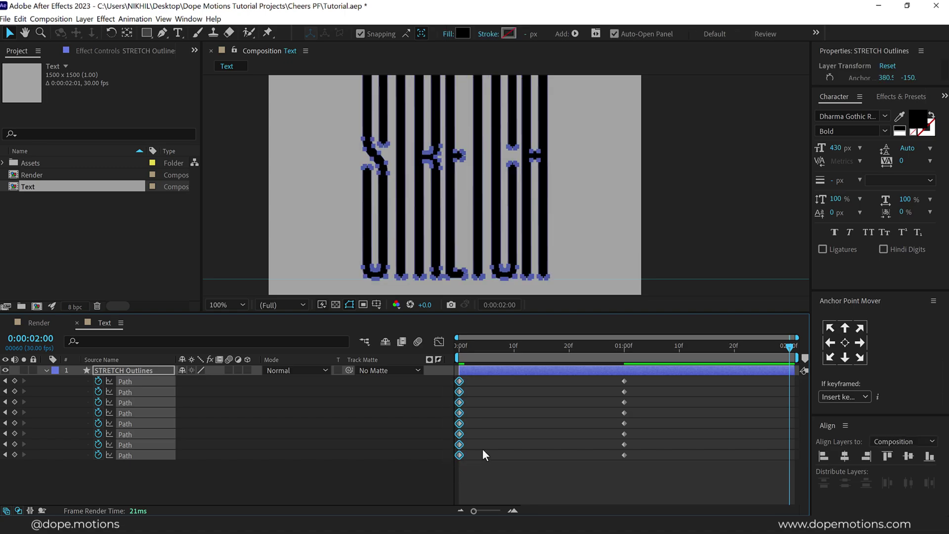
pyautogui.hotkey('ctrl', 'v')
pyautogui.click(503, 469)
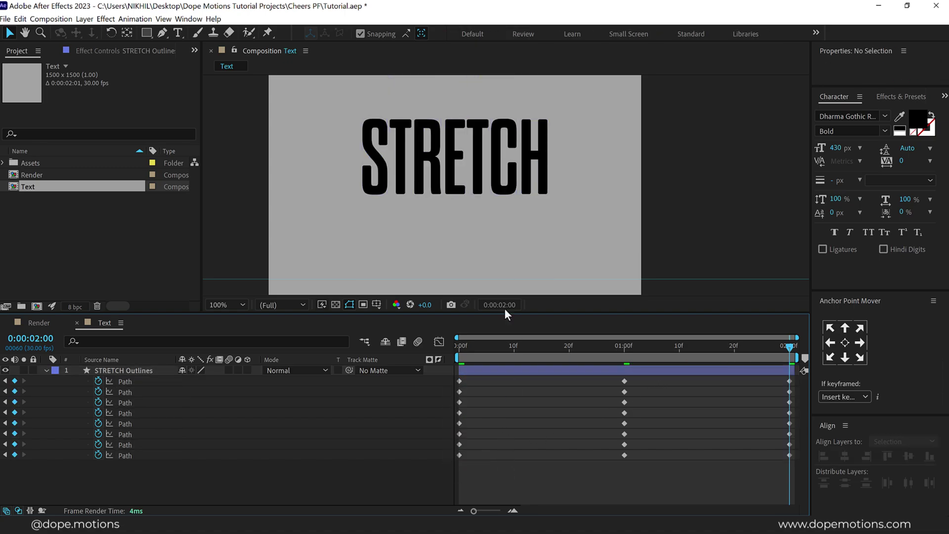
pyautogui.click(461, 345)
pyautogui.press('space')
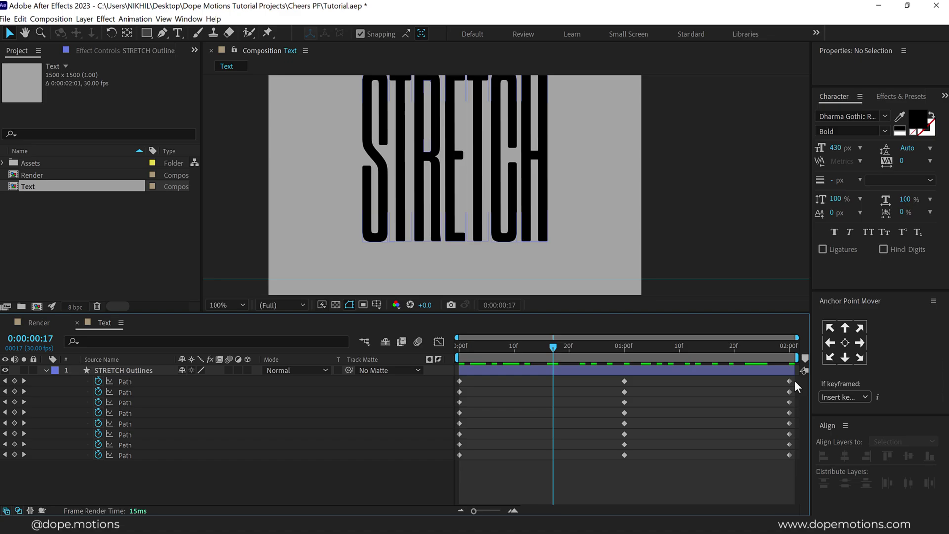
# Apply Easy Ease to all 24 Path keyframes and set both velocity influences to 90%
pyautogui.moveTo(791, 385); pyautogui.dragTo(452, 458)
pyautogui.rightClick(460, 455)
pyautogui.moveTo(540, 451)
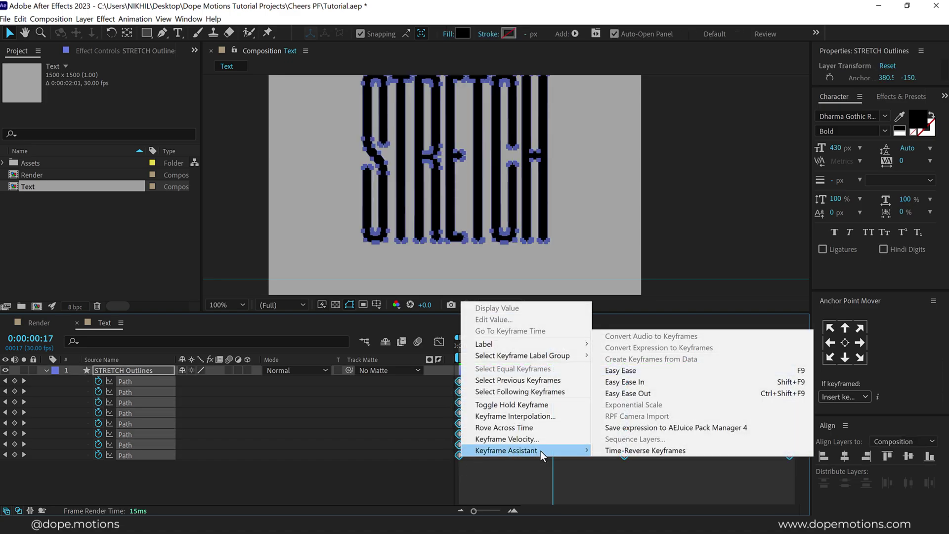
pyautogui.click(623, 370)
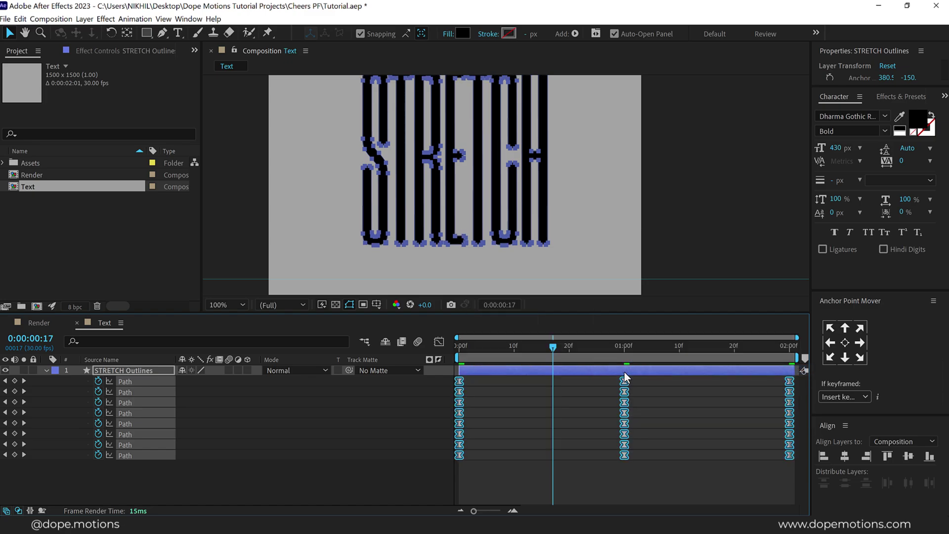
pyautogui.rightClick(459, 453)
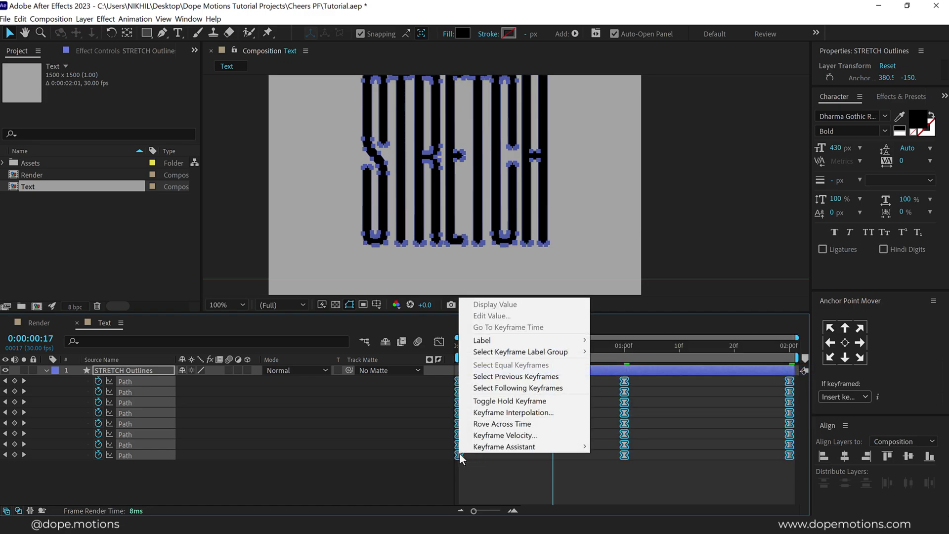
pyautogui.click(510, 436)
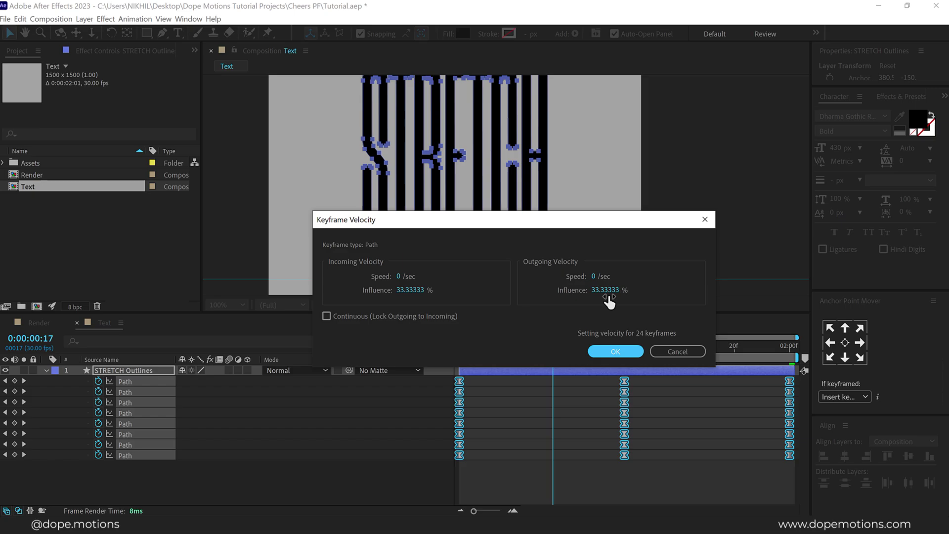
pyautogui.click(608, 293)
pyautogui.write('90')
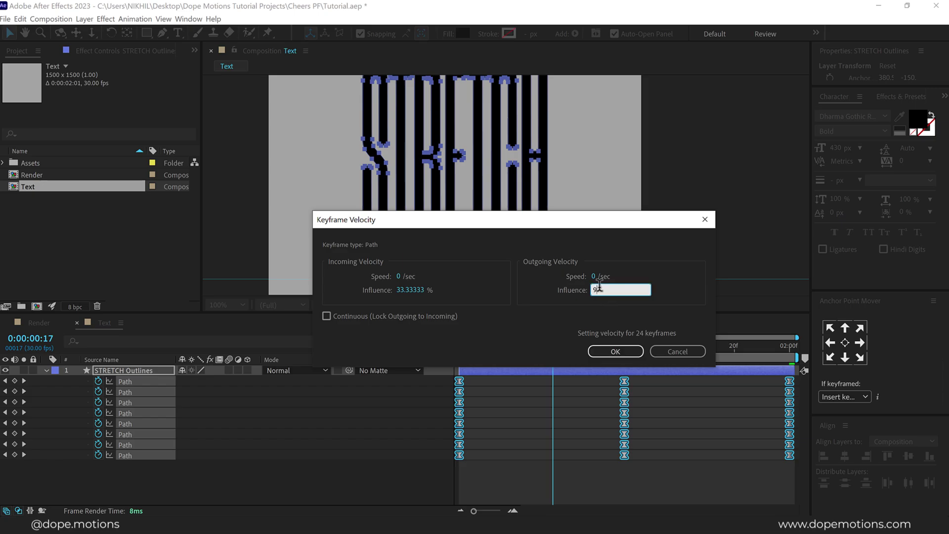
pyautogui.click(411, 290)
pyautogui.write('90')
pyautogui.press('Tab')
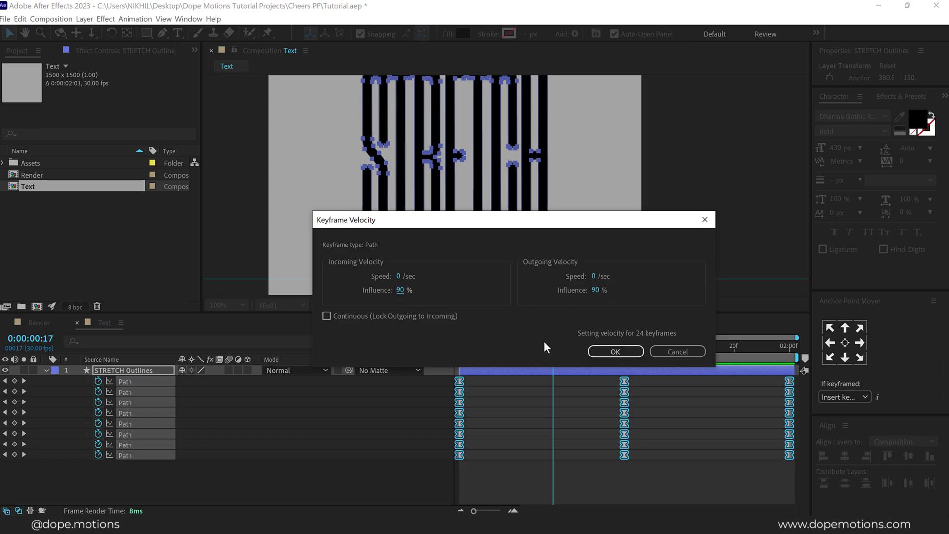
pyautogui.click(614, 351)
# Preview the eased two-second STRETCH loop from frame 0, then collapse the layer's Path properties
pyautogui.press('Home')
pyautogui.scroll(-2, 455, 197)
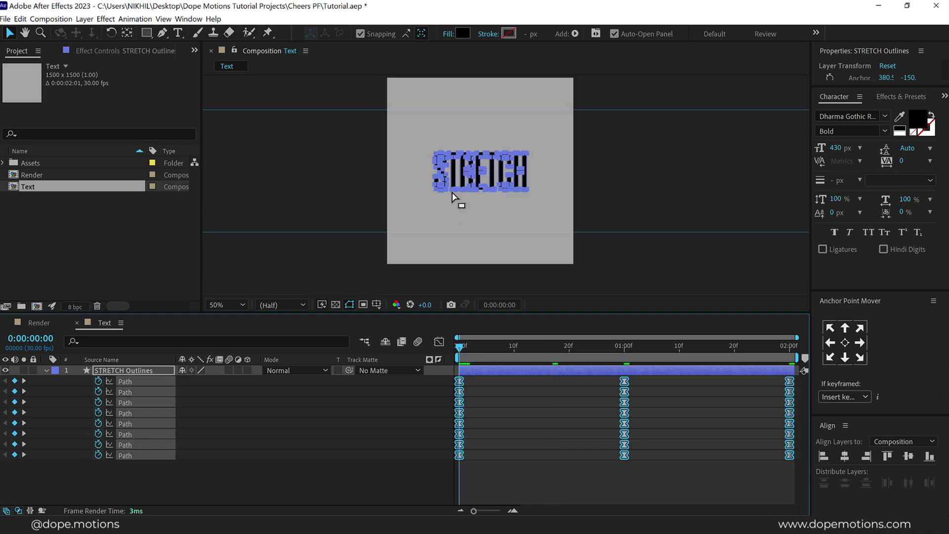
pyautogui.click(489, 462)
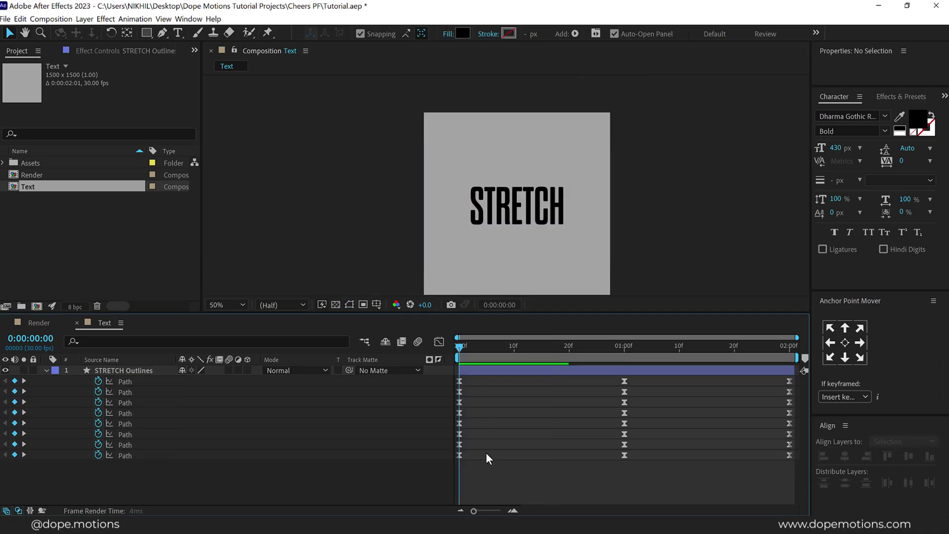
pyautogui.press('space')
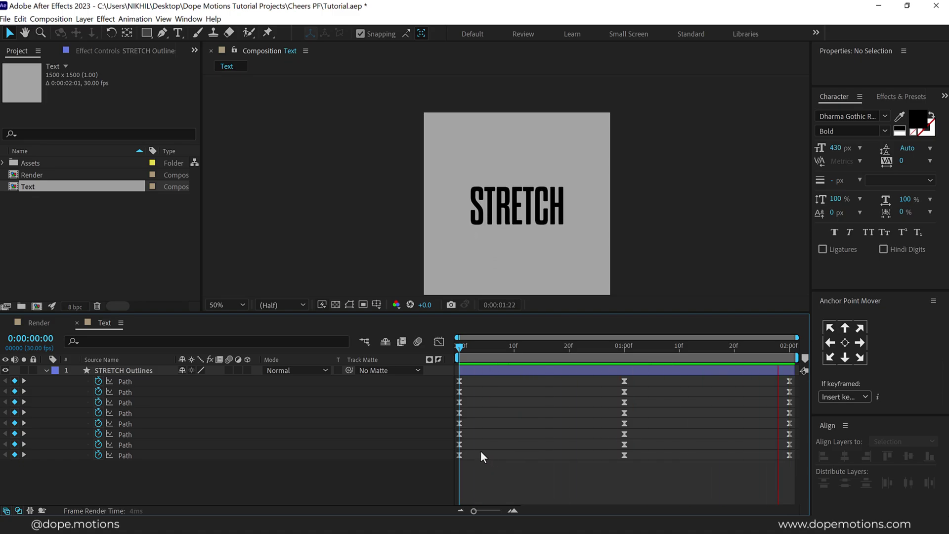
pyautogui.press('space')
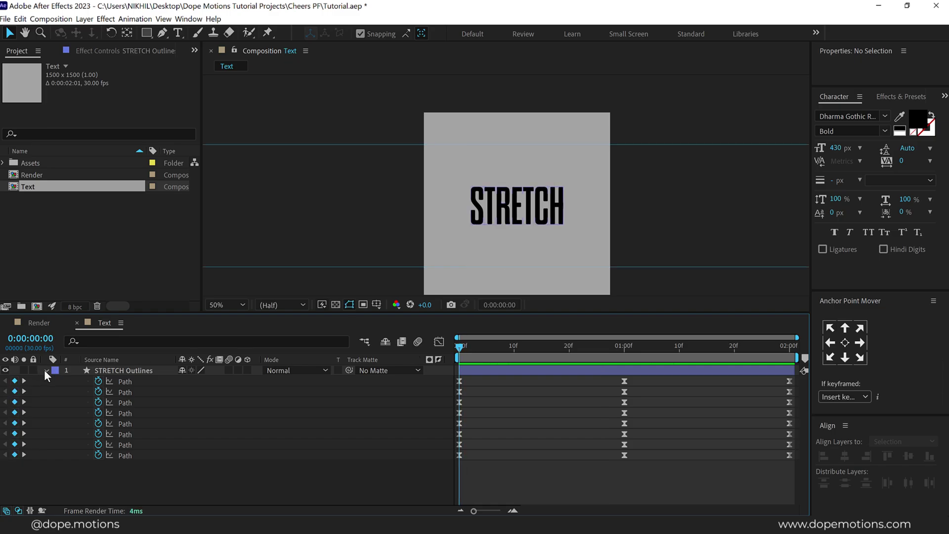
pyautogui.click(46, 371)
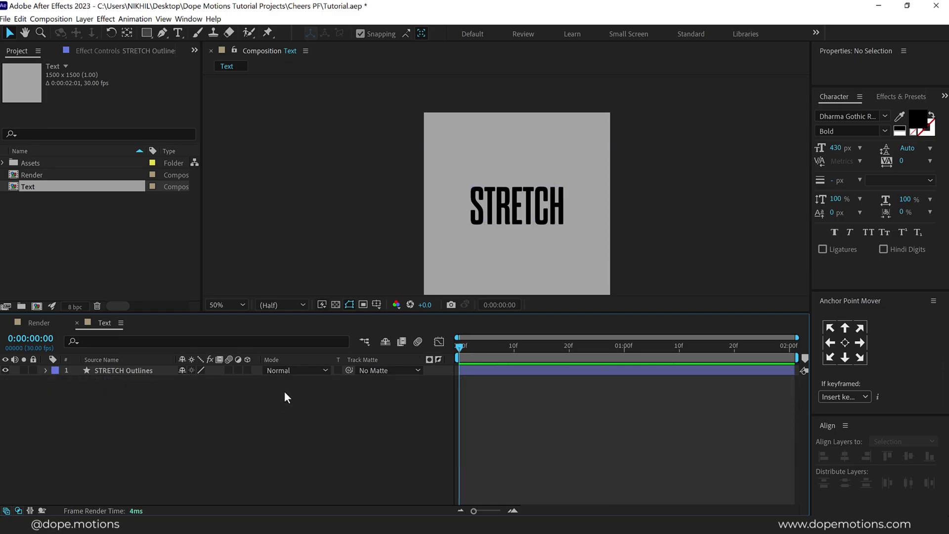
# Apply the Warp effect to the STRETCH Outlines layer
pyautogui.moveTo(280, 298); pyautogui.dragTo(282, 271)
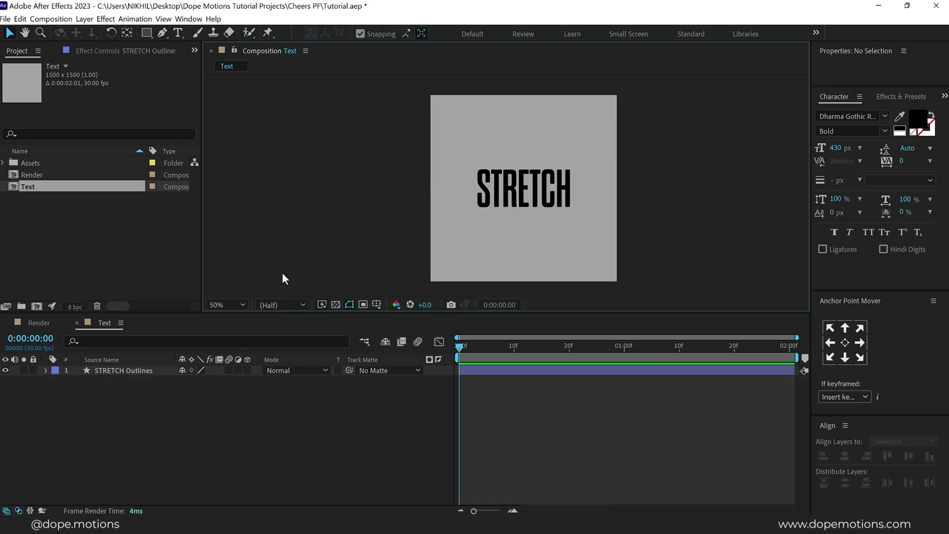
pyautogui.click(116, 370)
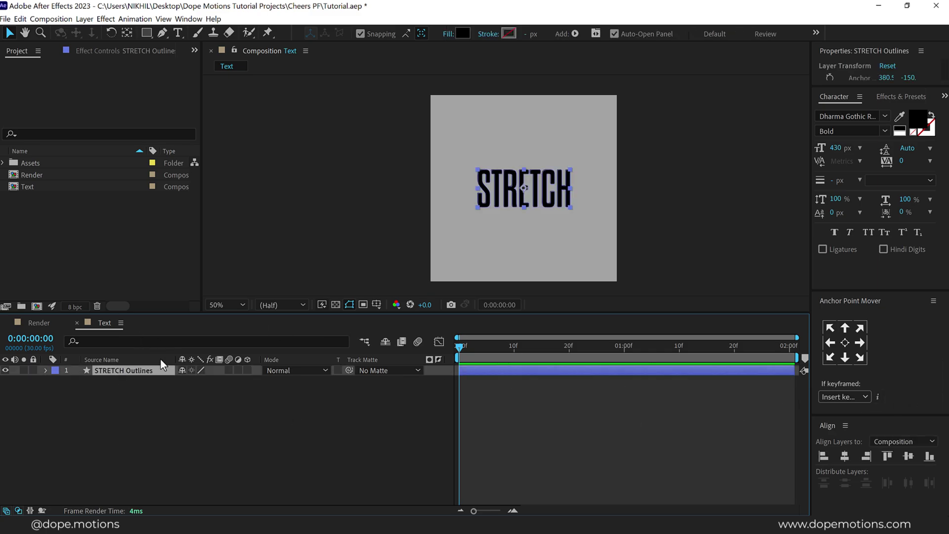
pyautogui.click(886, 95)
pyautogui.click(848, 112)
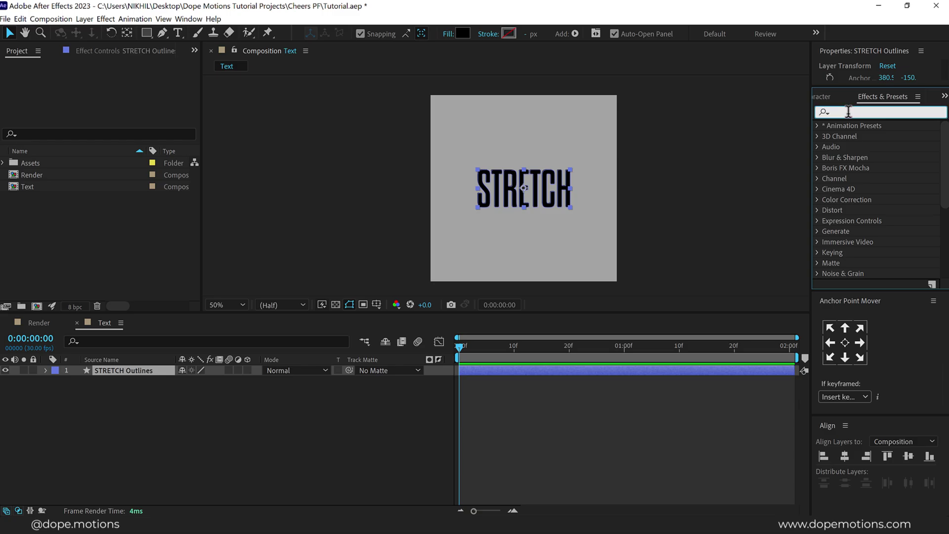
pyautogui.write('warp')
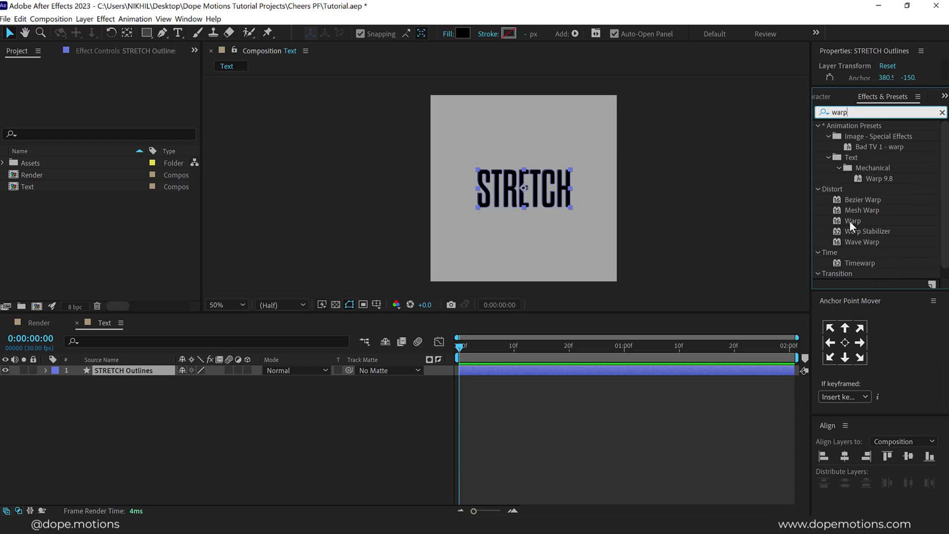
pyautogui.doubleClick(849, 220)
# Set the Warp style to Squeeze and Bend to -40
pyautogui.click(132, 88)
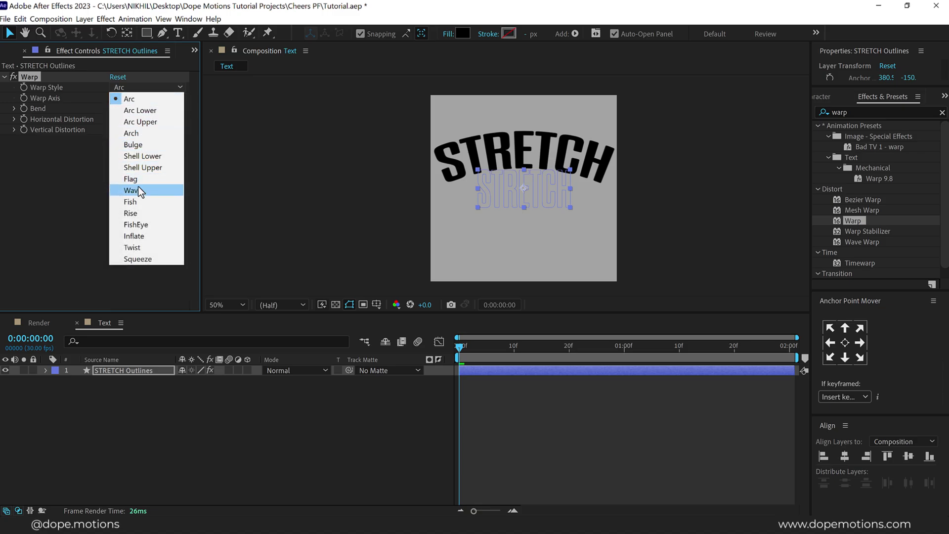
pyautogui.click(144, 259)
pyautogui.click(148, 86)
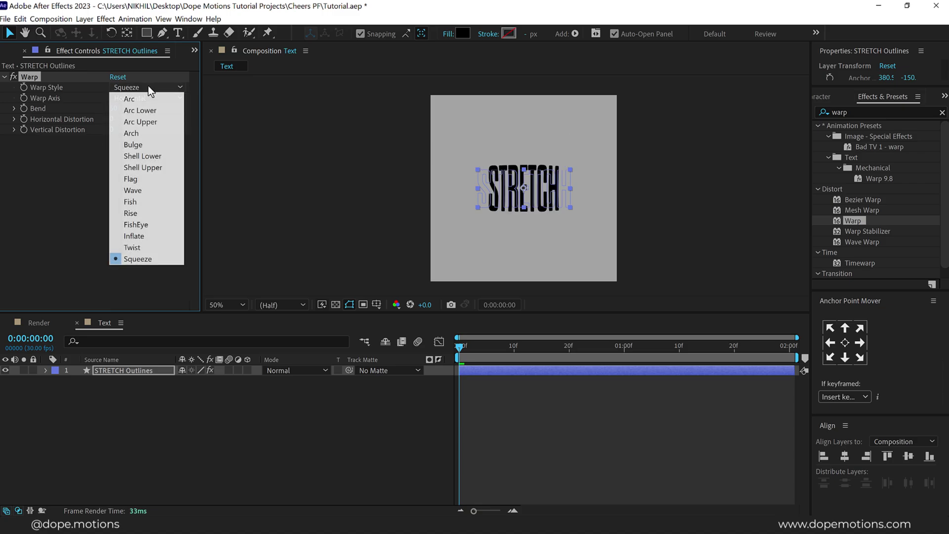
pyautogui.click(37, 192)
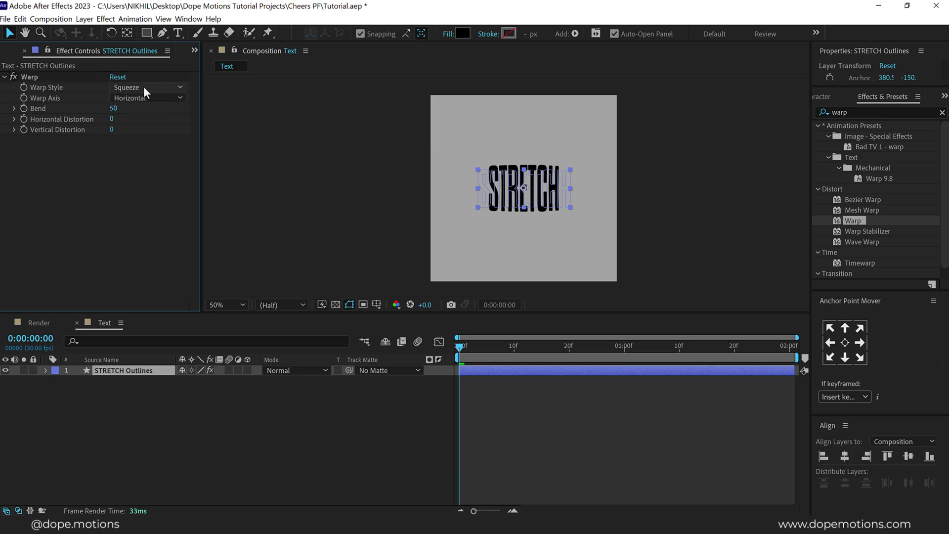
pyautogui.click(117, 108)
pyautogui.write('-40')
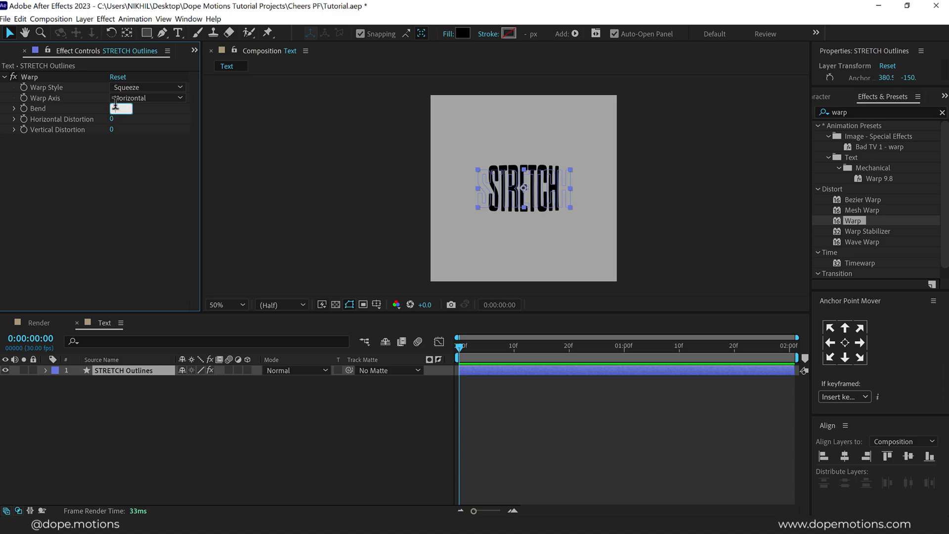
pyautogui.press('Return')
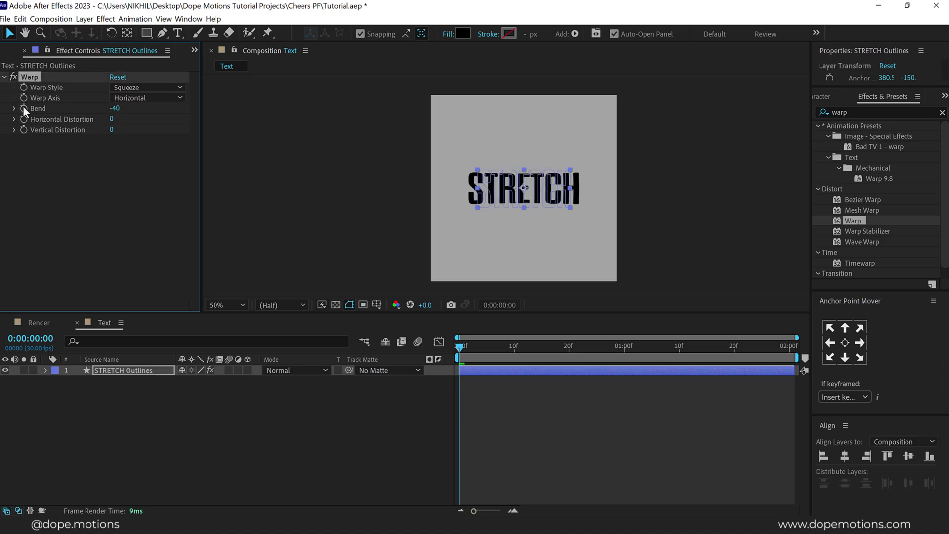
# Keyframe Bend at 50 at 1 second and copy the -40 starting keyframe to 2 seconds
pyautogui.moveTo(602, 353); pyautogui.dragTo(625, 353)
pyautogui.click(117, 109)
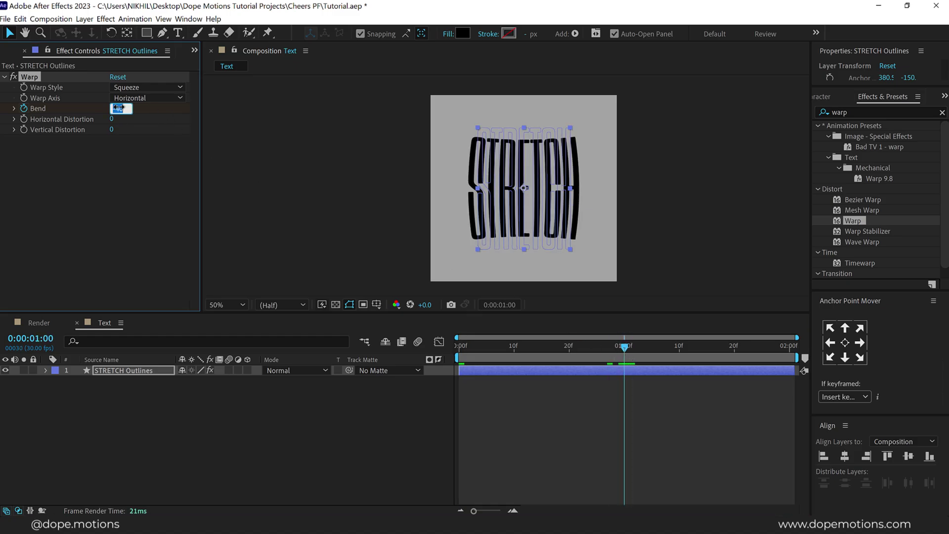
pyautogui.press('Return')
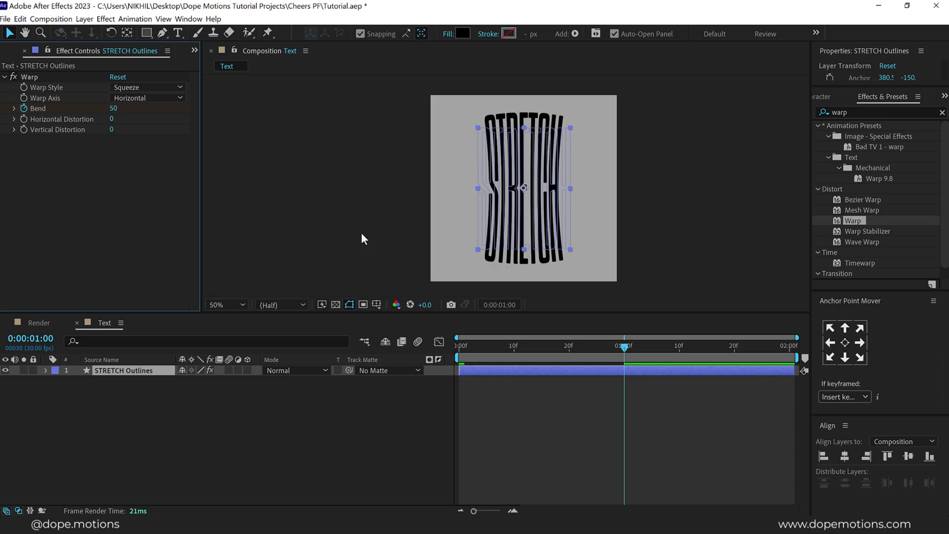
pyautogui.moveTo(680, 353); pyautogui.dragTo(792, 360)
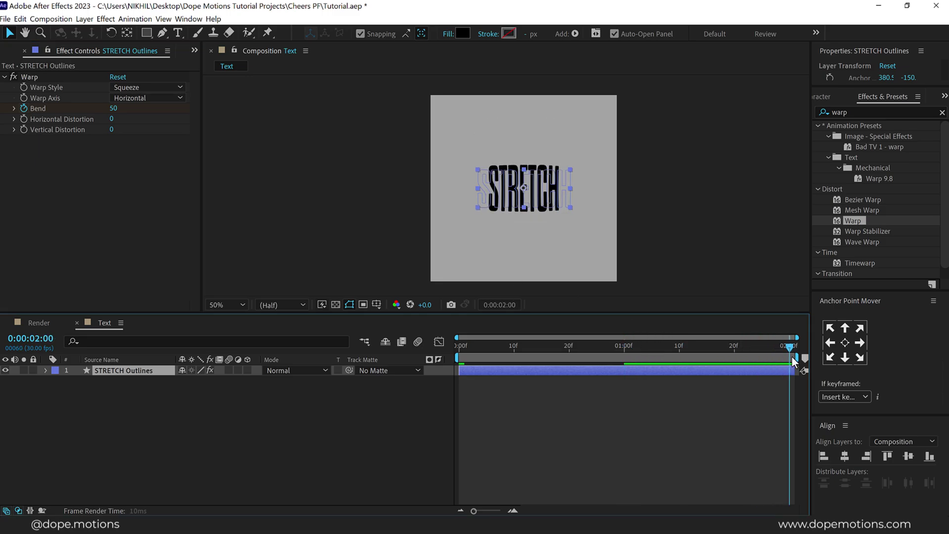
pyautogui.press('u')
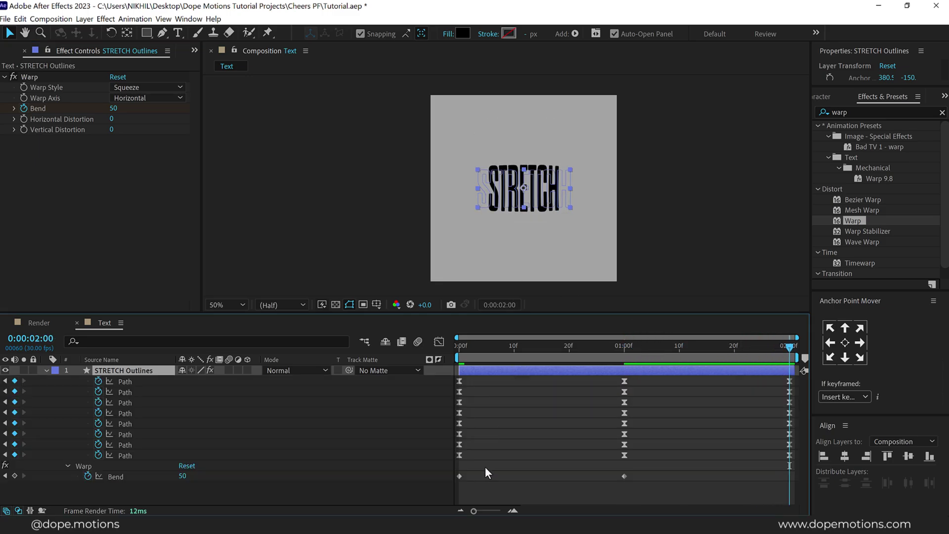
pyautogui.moveTo(485, 467); pyautogui.dragTo(449, 489)
pyautogui.hotkey('ctrl', 'c')
pyautogui.hotkey('ctrl', 'v')
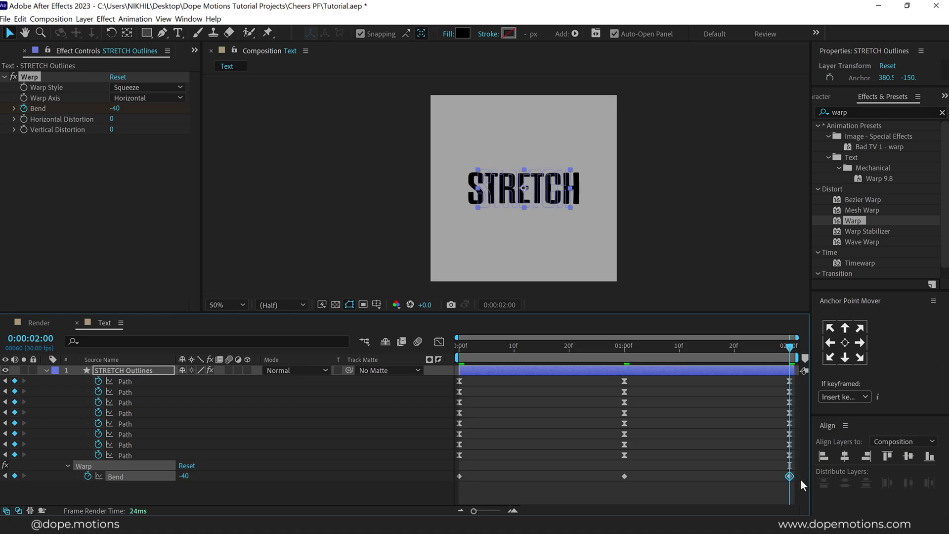
# Apply Easy Ease to the three Bend keyframes with 90% incoming and outgoing influence
pyautogui.rightClick(624, 477)
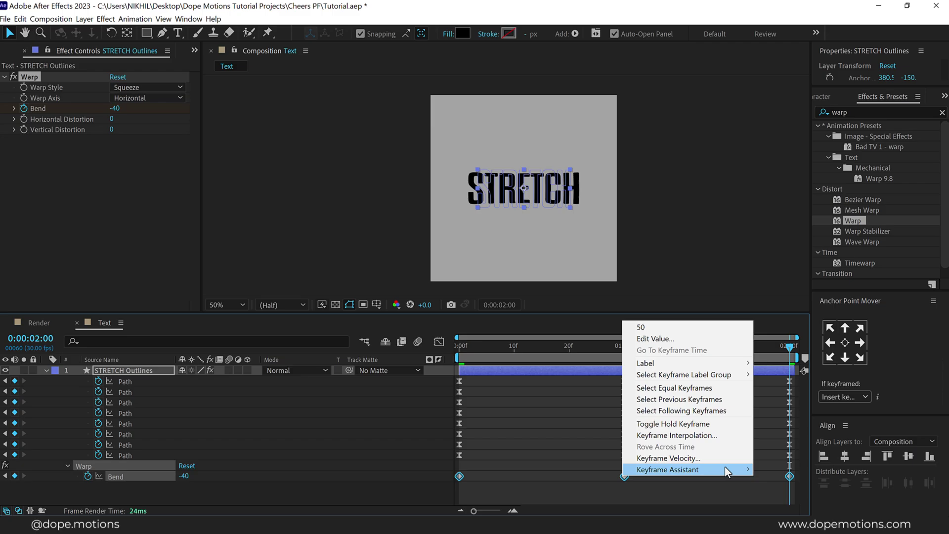
pyautogui.moveTo(725, 469)
pyautogui.click(447, 394)
pyautogui.rightClick(624, 474)
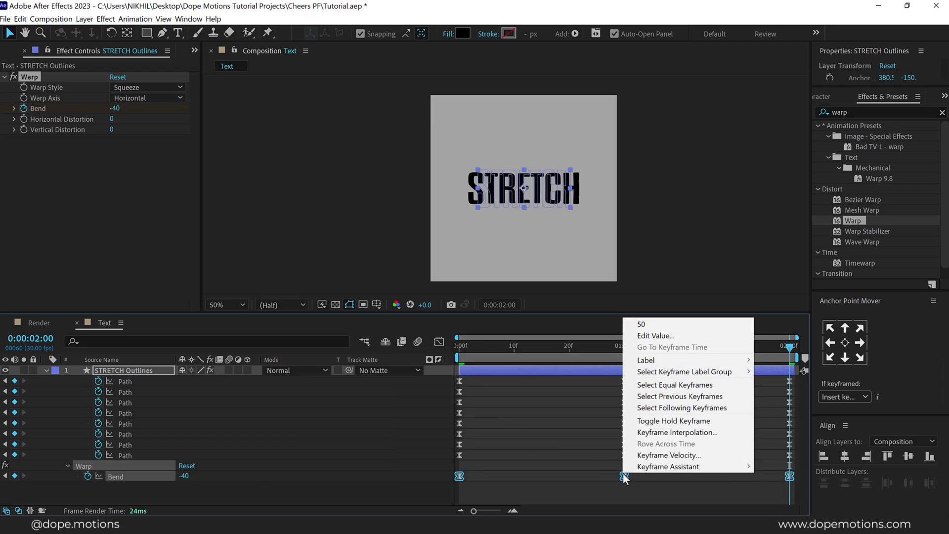
pyautogui.click(653, 455)
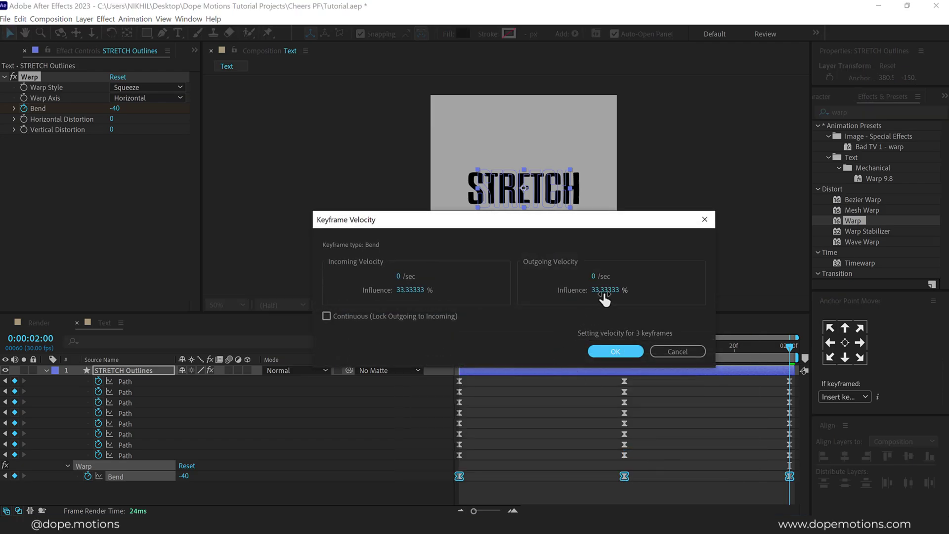
pyautogui.click(603, 293)
pyautogui.write('90')
pyautogui.click(406, 287)
pyautogui.write('9')
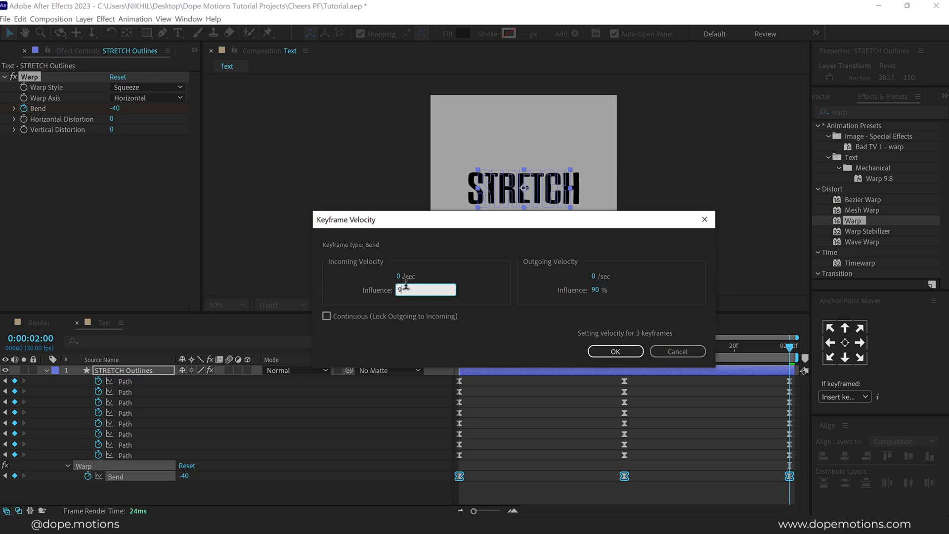
pyautogui.write('0')
pyautogui.click(626, 354)
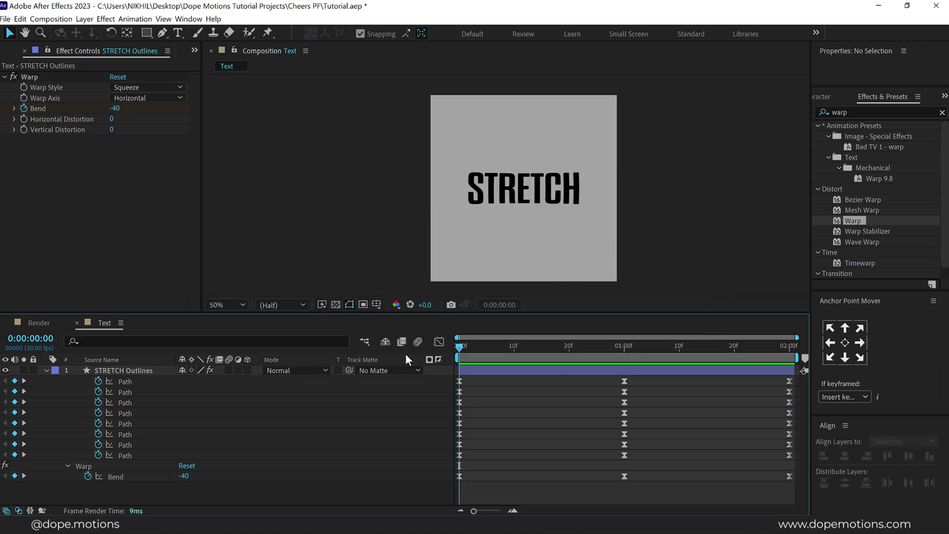
# Preview the stretch animation, then collapse the layer's properties
pyautogui.press('space')
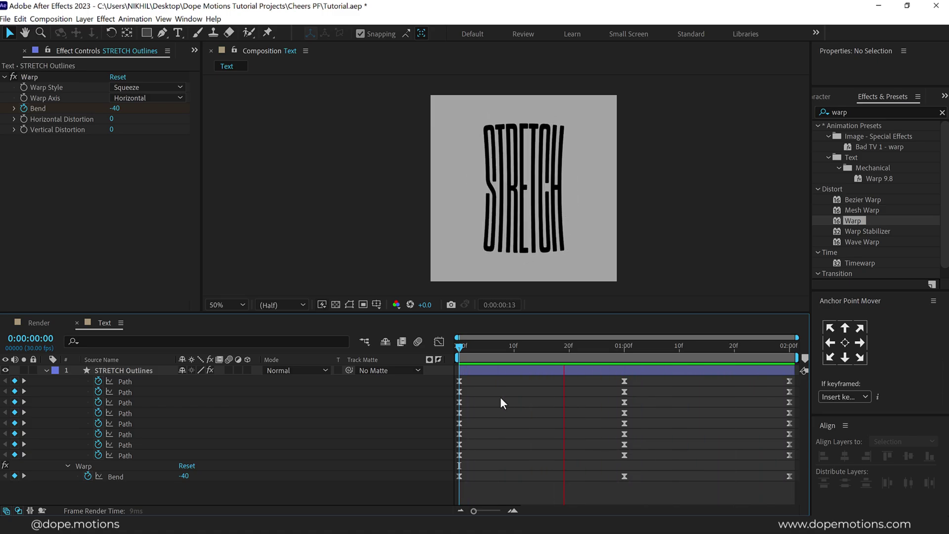
pyautogui.press('space')
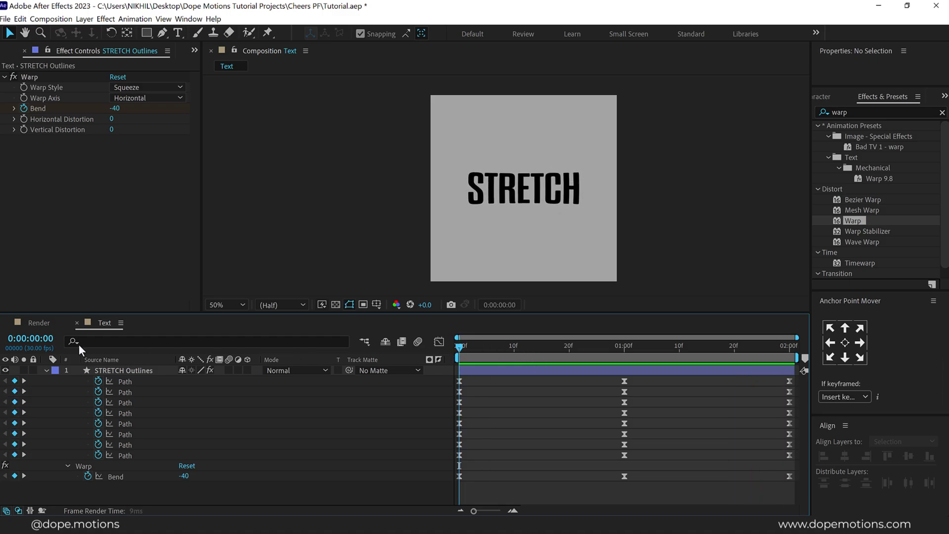
pyautogui.click(47, 370)
# Create a 1500×1500 composition named Echo and place the Text comp inside it
pyautogui.hotkey('ctrl', '0')
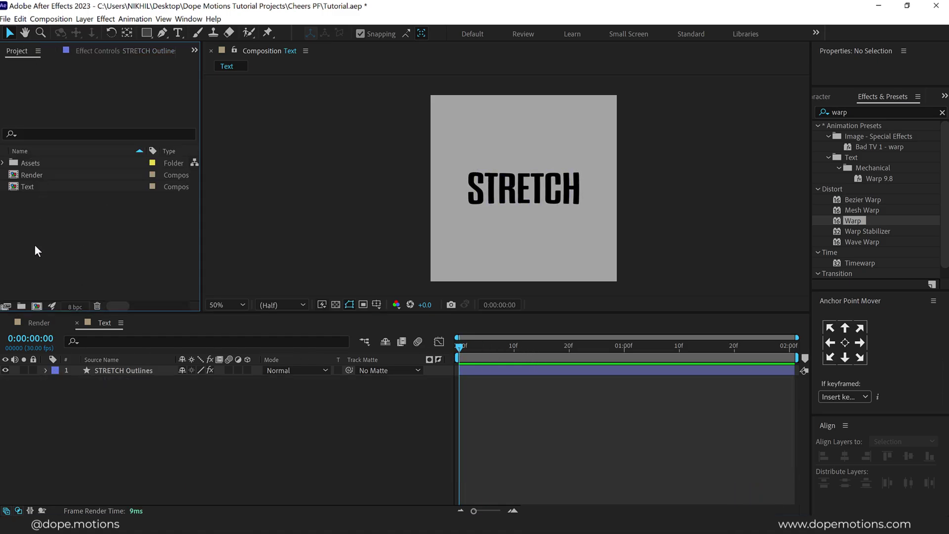
pyautogui.click(37, 306)
pyautogui.write('E')
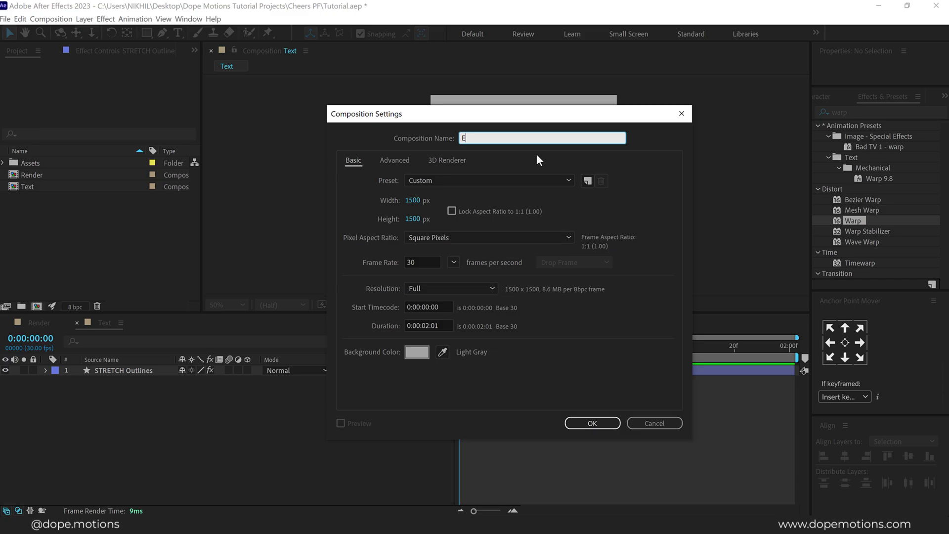
pyautogui.write('cho')
pyautogui.click(582, 427)
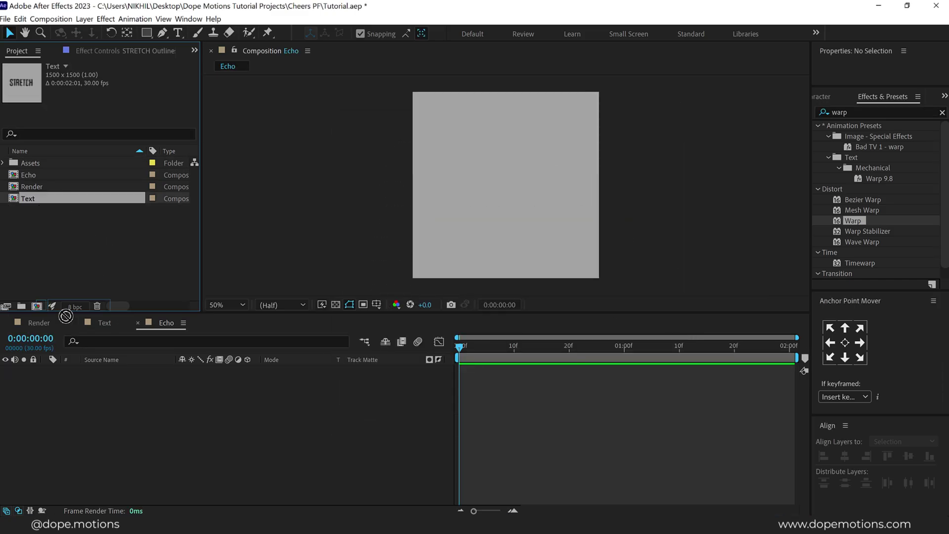
pyautogui.moveTo(36, 197); pyautogui.dragTo(107, 426)
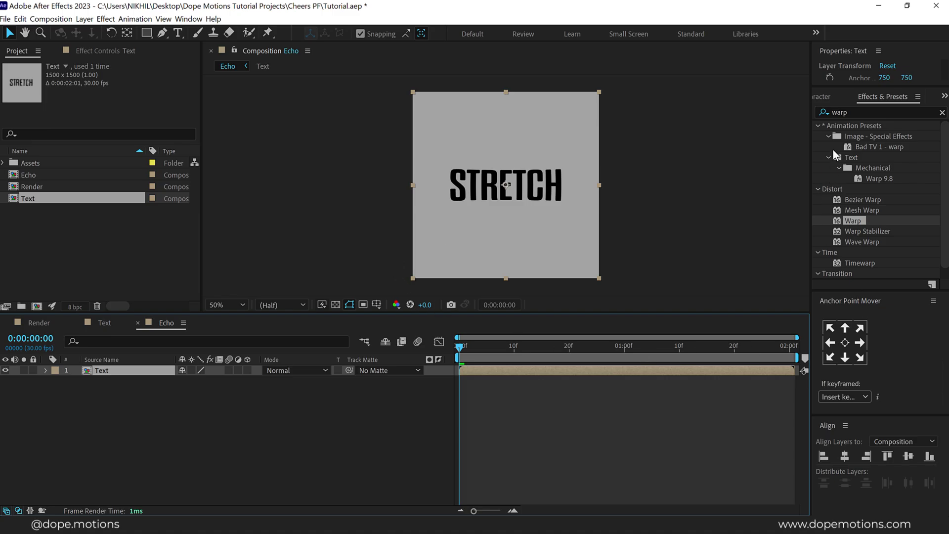
# Apply the Echo effect to the Text layer and set Echo Time to -0.07
pyautogui.click(858, 109)
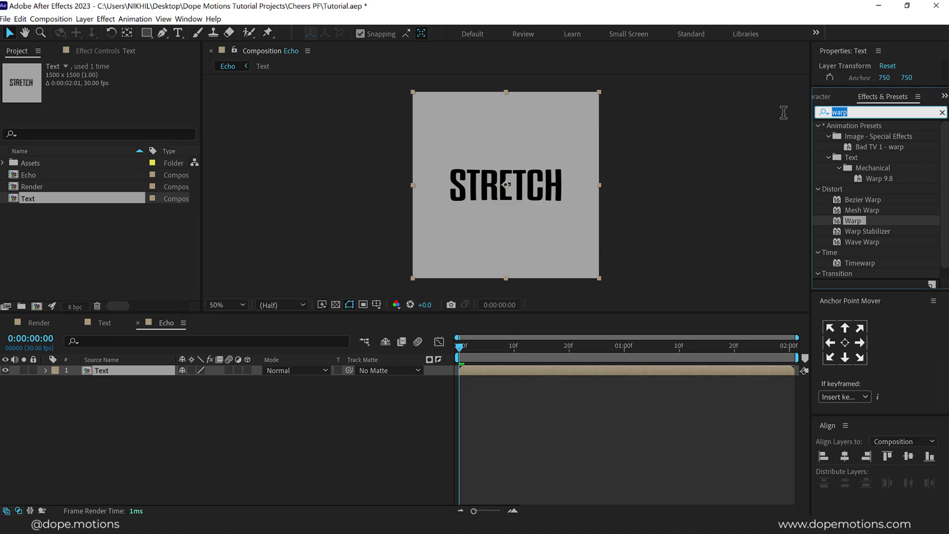
pyautogui.write('echo')
pyautogui.doubleClick(852, 136)
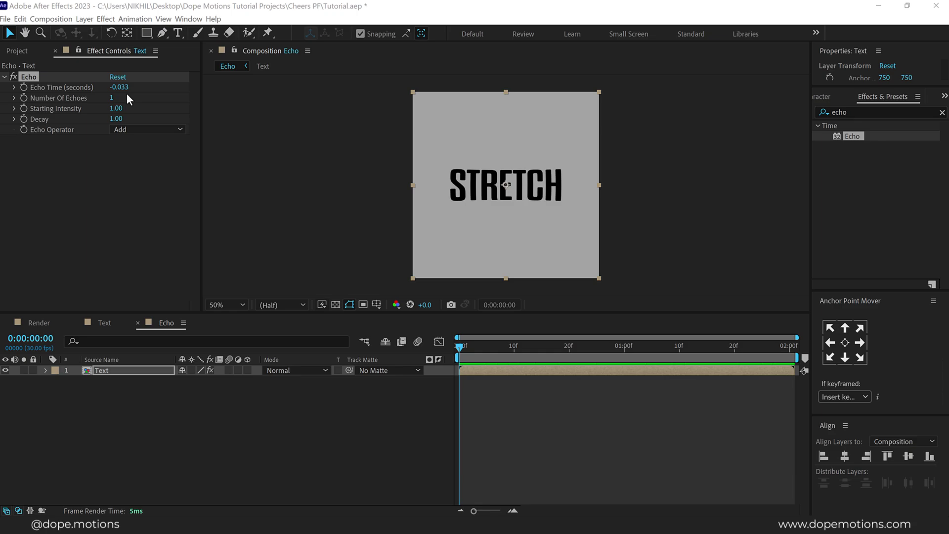
pyautogui.click(132, 87)
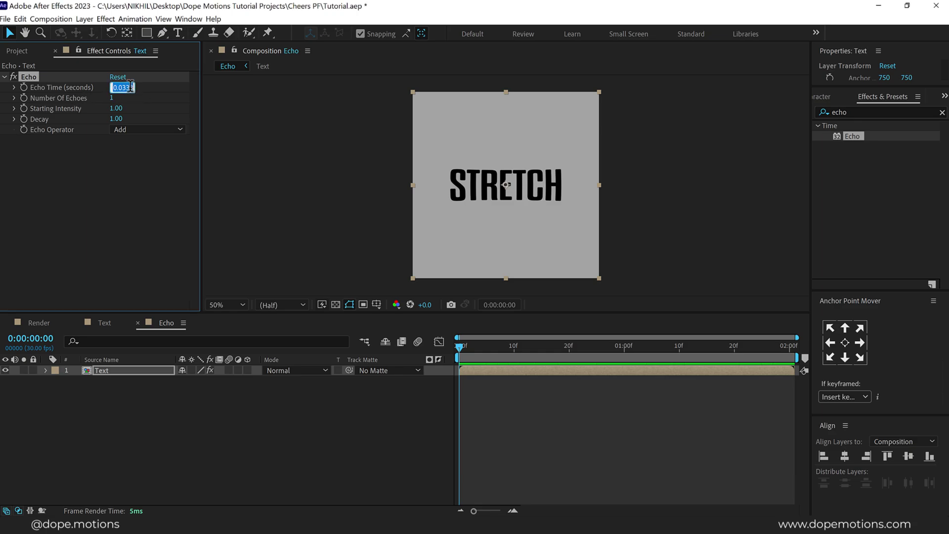
pyautogui.write('-0.05')
pyautogui.press('BackSpace')
pyautogui.write('7')
pyautogui.press('Return')
# Check the trail at frame 4 and refine Echo Time to -0.007
pyautogui.moveTo(470, 348); pyautogui.dragTo(530, 351)
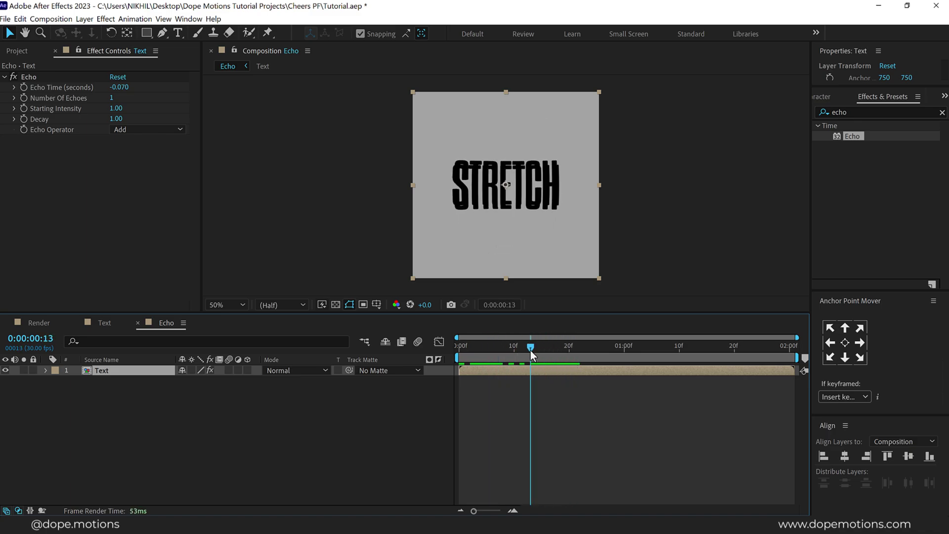
pyautogui.click(123, 88)
pyautogui.click(125, 88)
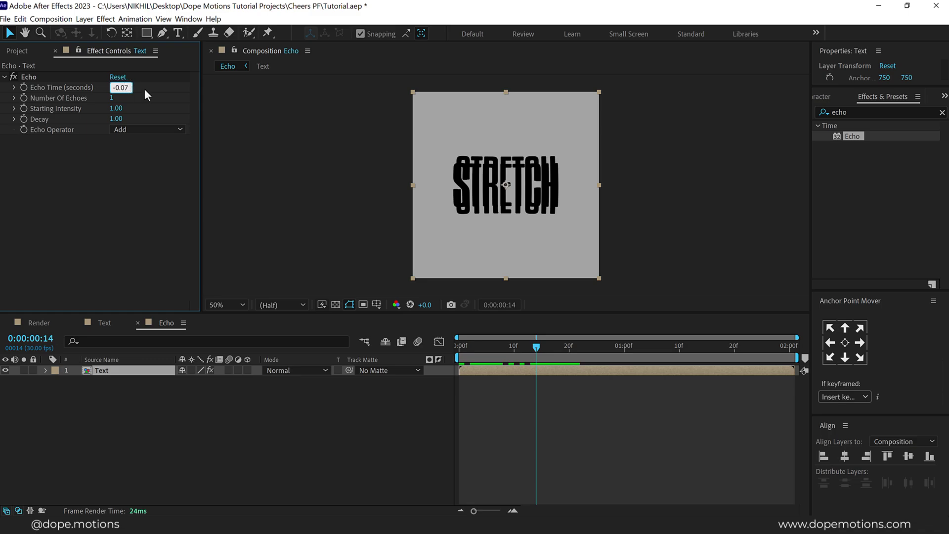
pyautogui.write('0')
pyautogui.press('Return')
pyautogui.moveTo(472, 344); pyautogui.dragTo(541, 346)
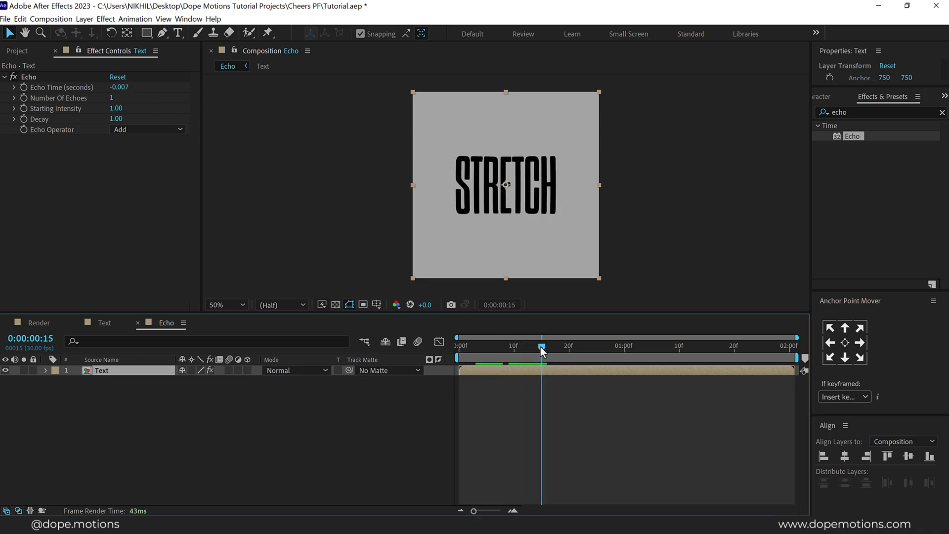
# Set Number Of Echoes to 20 and compare the result at frame 10
pyautogui.click(113, 99)
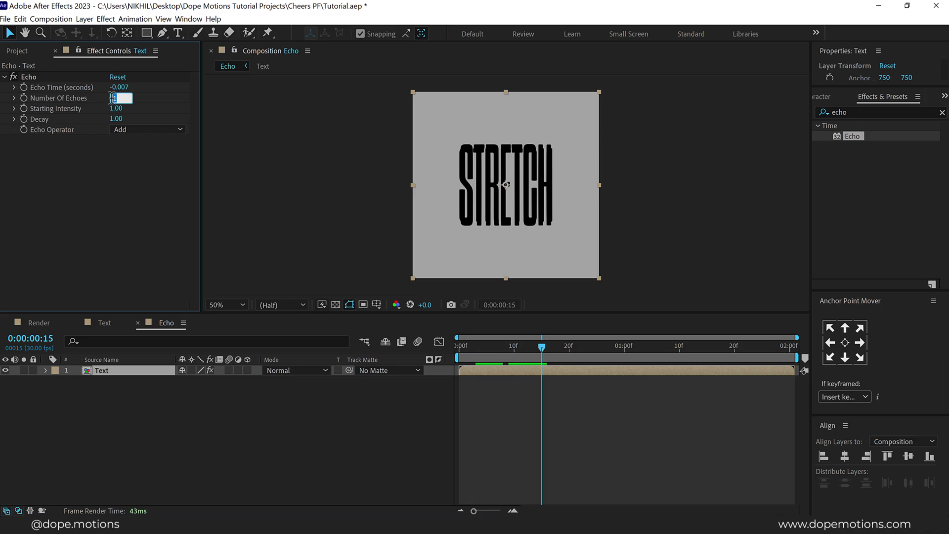
pyautogui.write('20')
pyautogui.press('Return')
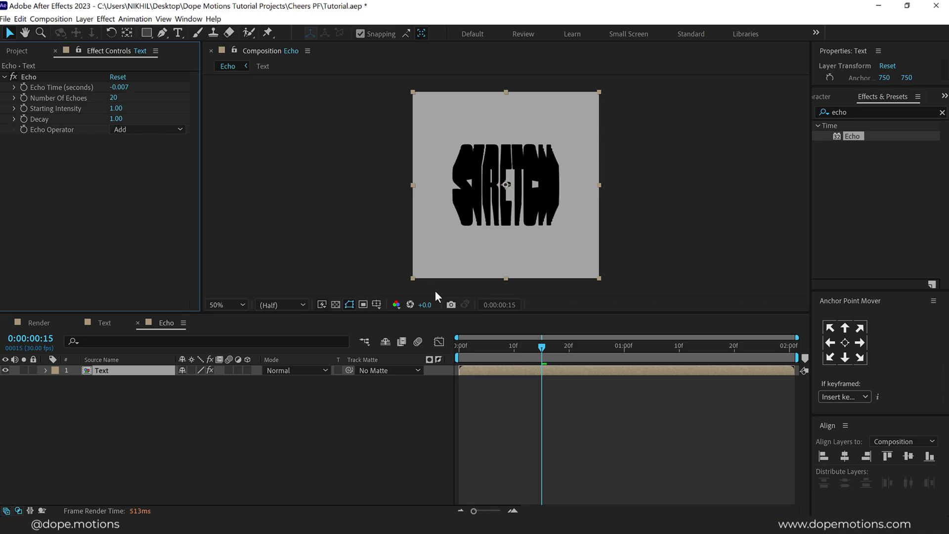
pyautogui.moveTo(463, 347); pyautogui.dragTo(552, 352)
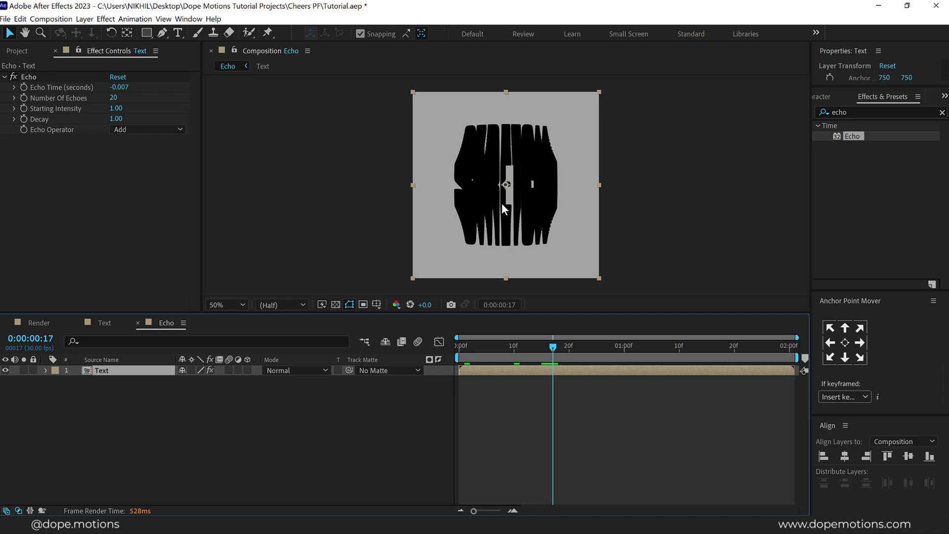
pyautogui.scroll(2, 512, 186)
# Fine-tune Echo Time to -0.006, then settle on -0.005
pyautogui.click(120, 87)
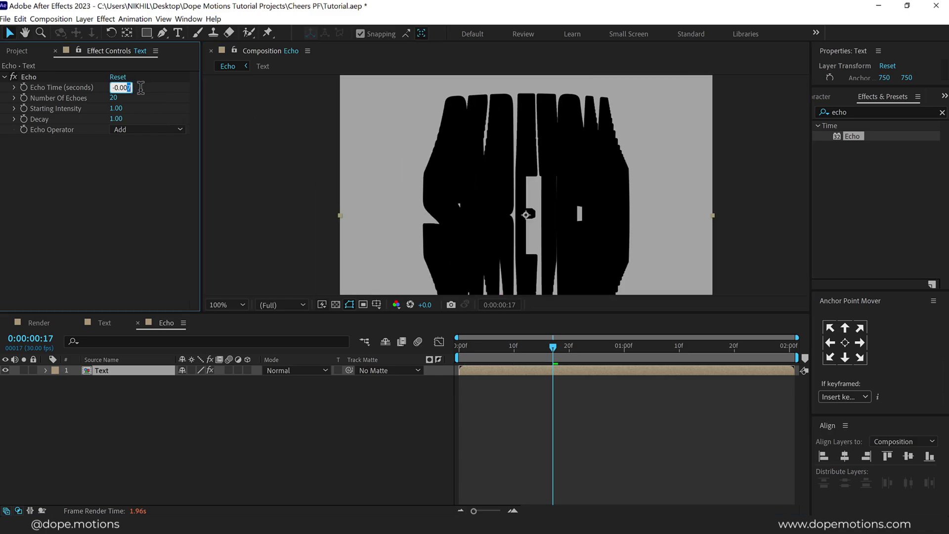
pyautogui.write('-0.006')
pyautogui.press('Return')
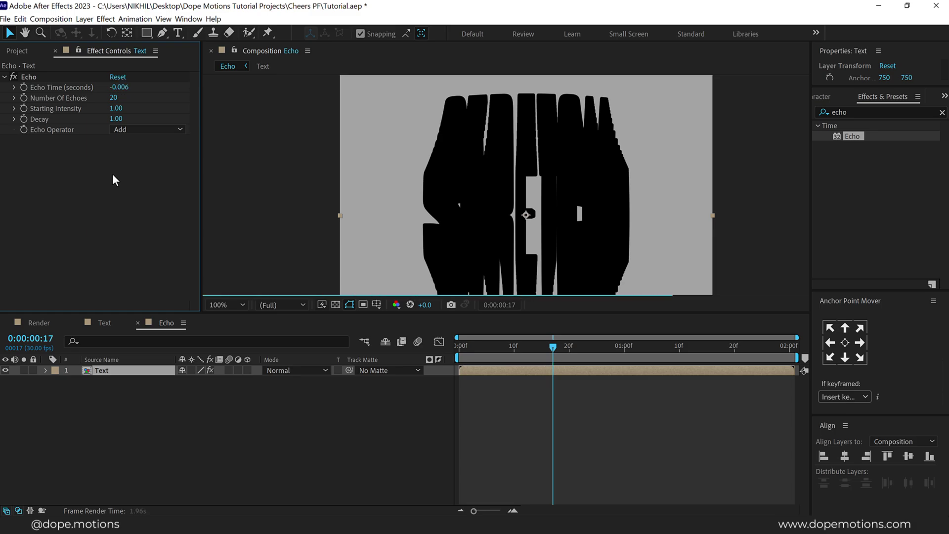
pyautogui.click(126, 87)
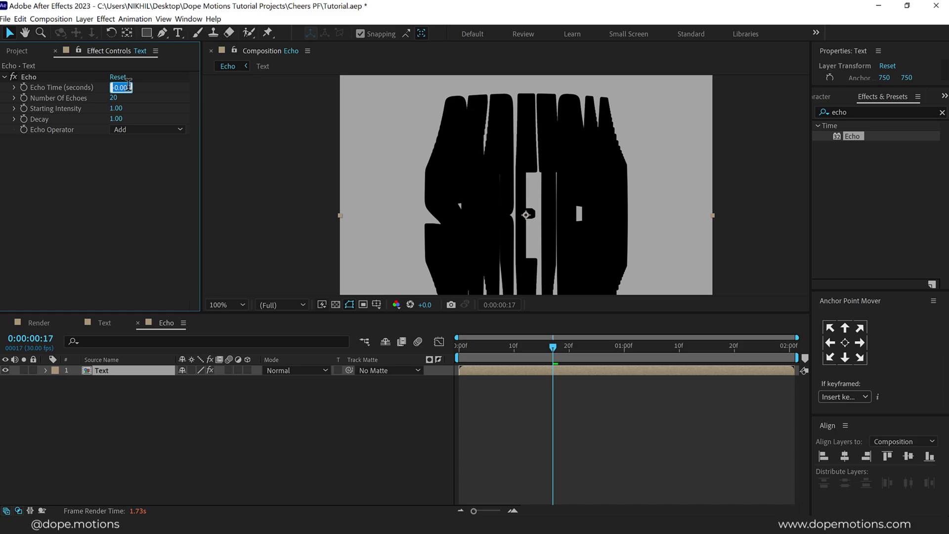
pyautogui.press('Return')
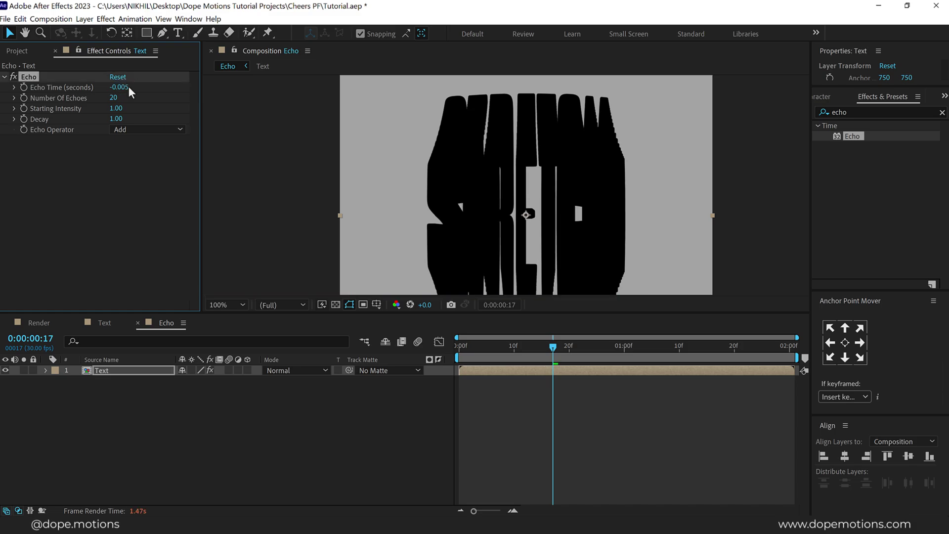
# Raise Number Of Echoes to 25 and return the viewer to half size
pyautogui.click(116, 97)
pyautogui.write('25')
pyautogui.press('Return')
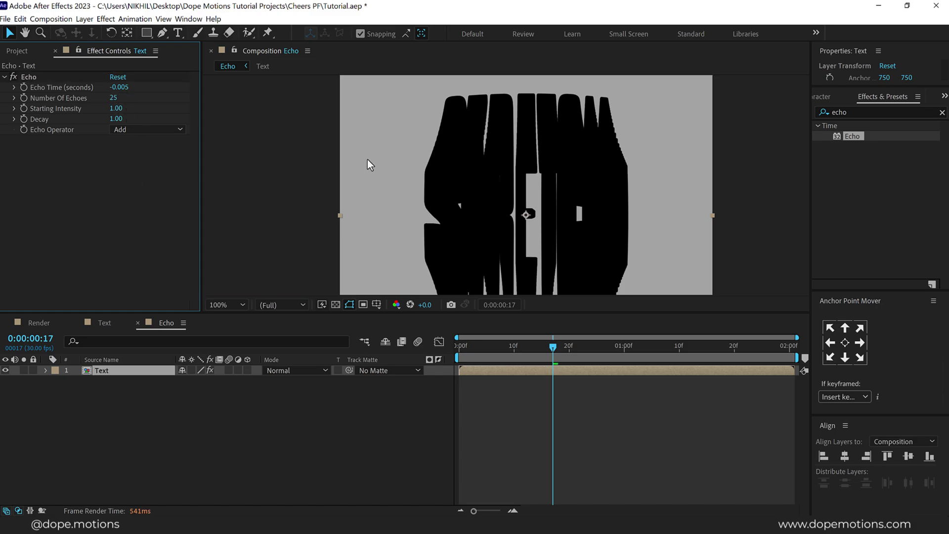
pyautogui.press(',')
pyautogui.hotkey('ctrl', '0')
# Create an Animation composition with the Text comp layered above the Echo comp
pyautogui.click(93, 246)
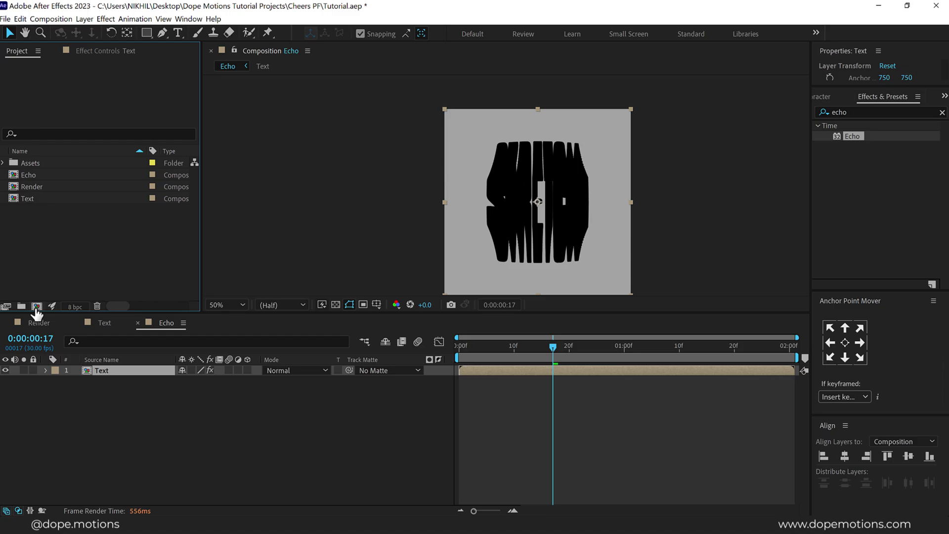
pyautogui.click(36, 306)
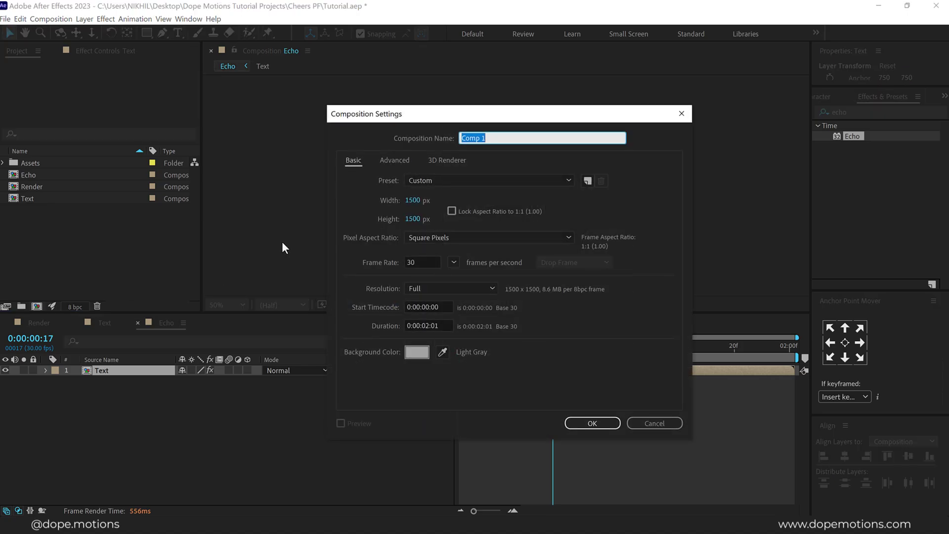
pyautogui.write('Animation')
pyautogui.press('Return')
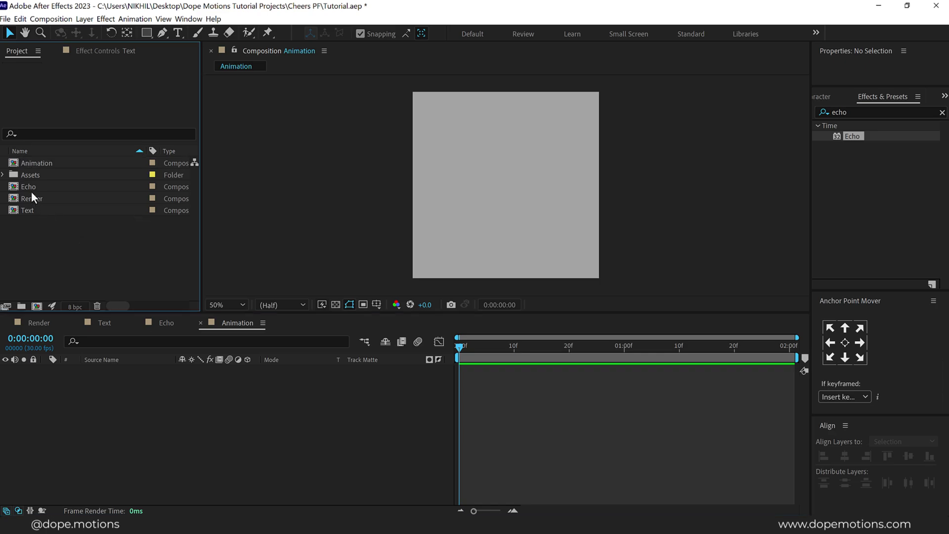
pyautogui.moveTo(32, 189); pyautogui.dragTo(89, 400)
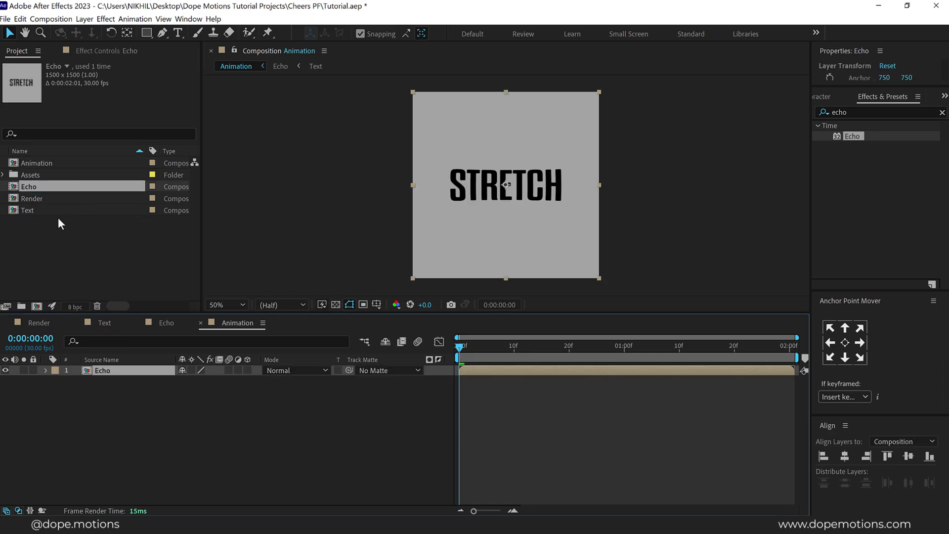
pyautogui.moveTo(32, 210); pyautogui.dragTo(97, 371)
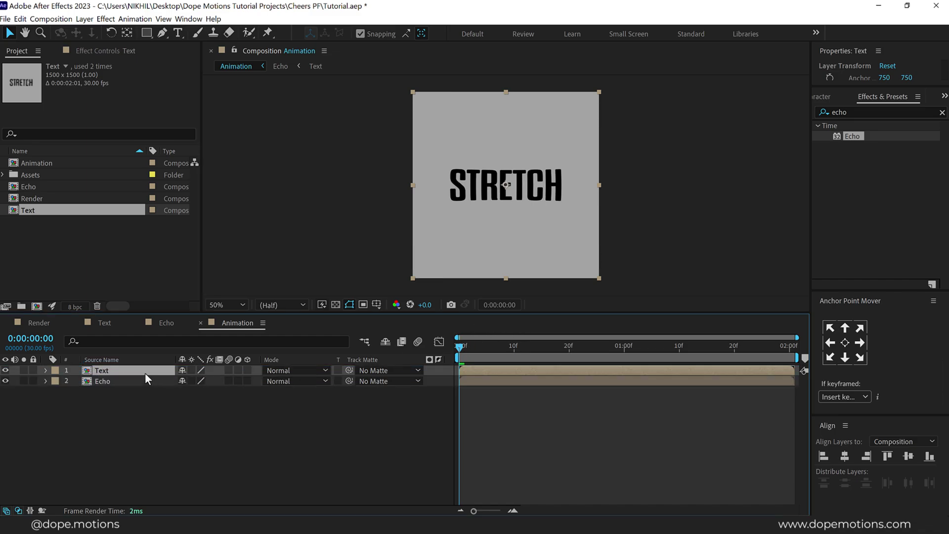
# Apply a Fill effect with colour FFFFFF to the Text layer and preview it
pyautogui.moveTo(854, 112); pyautogui.dragTo(813, 112)
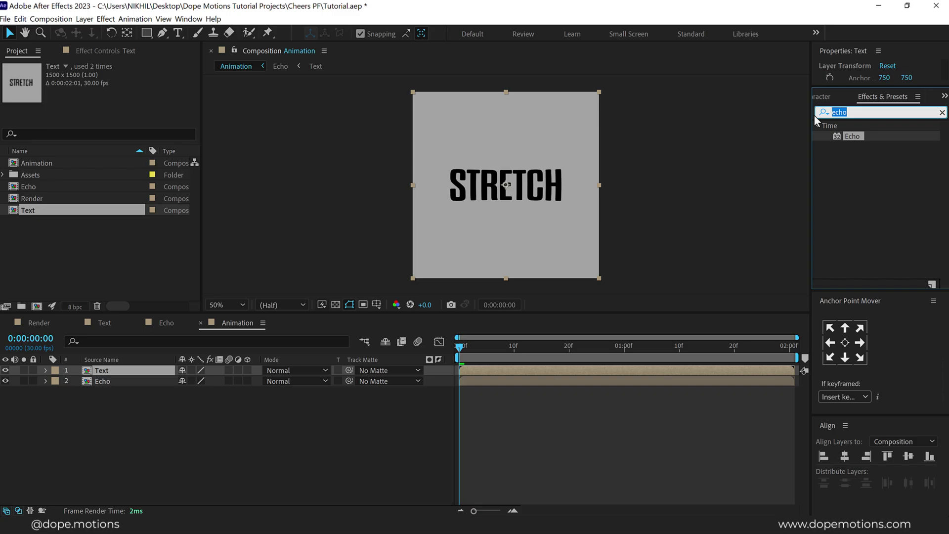
pyautogui.write('fill')
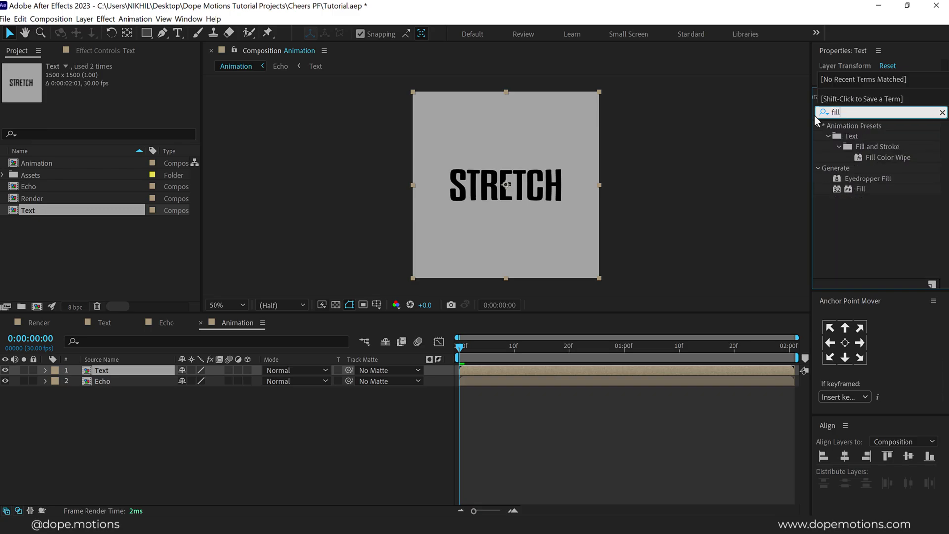
pyautogui.doubleClick(865, 189)
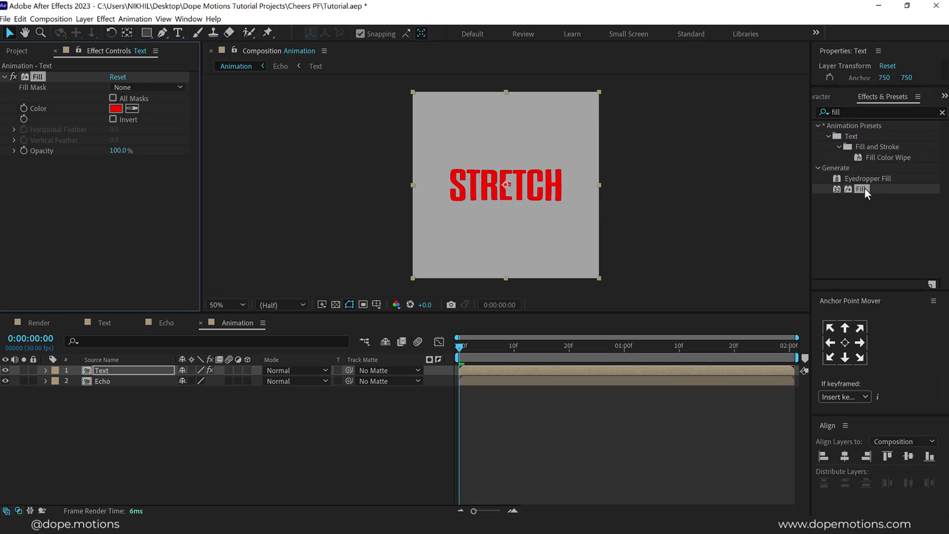
pyautogui.click(116, 109)
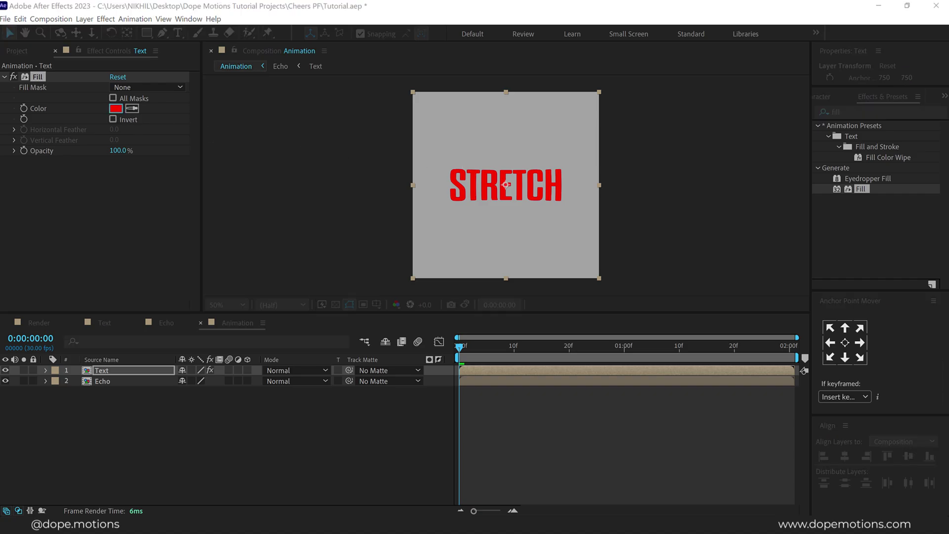
pyautogui.write('FFFFFF')
pyautogui.click(562, 152)
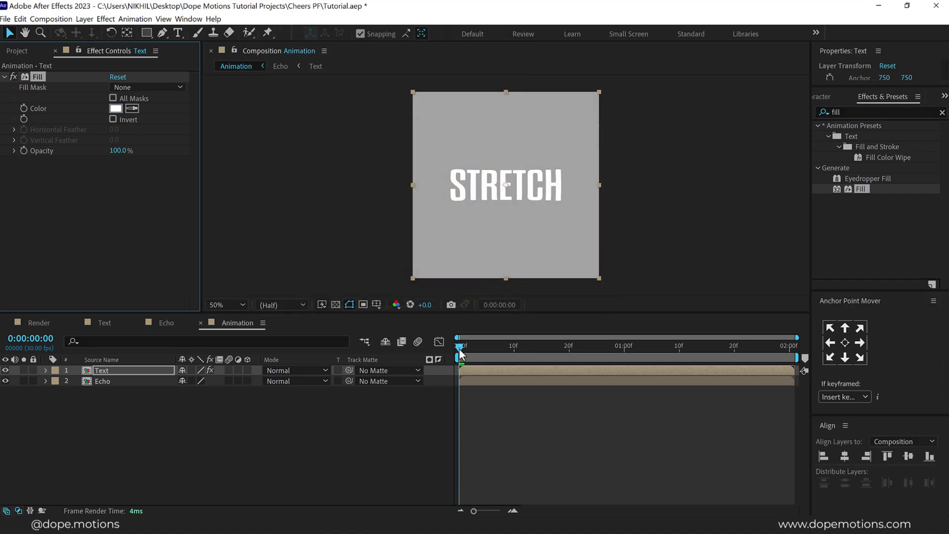
pyautogui.click(464, 348)
pyautogui.moveTo(470, 351); pyautogui.dragTo(552, 357)
pyautogui.click(17, 51)
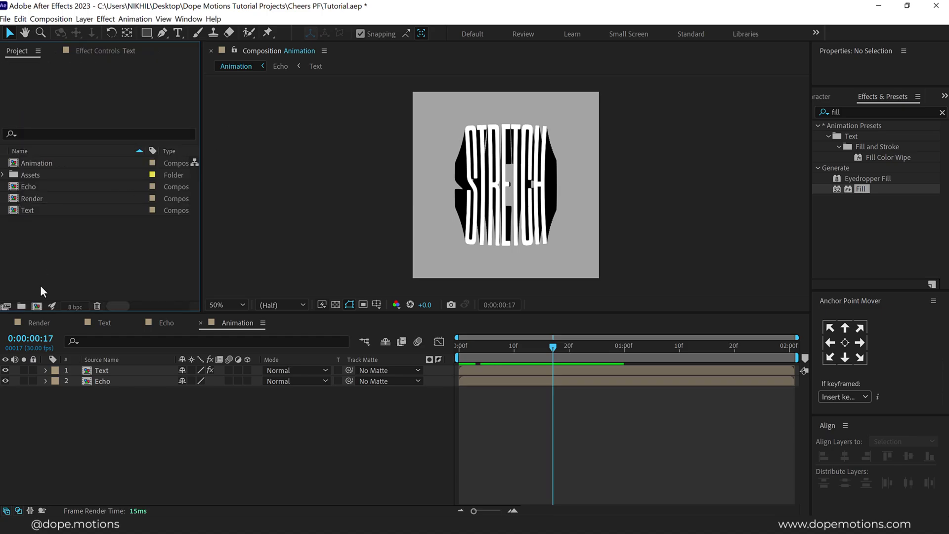
# Add the Animation comp to Render, enable Time Remapping, and extend it to 10 seconds
pyautogui.click(42, 326)
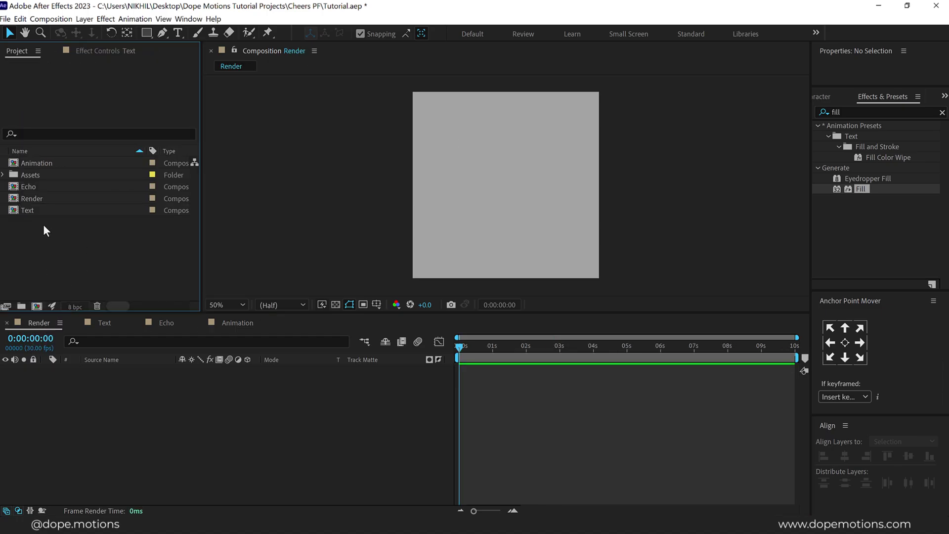
pyautogui.moveTo(36, 165); pyautogui.dragTo(106, 387)
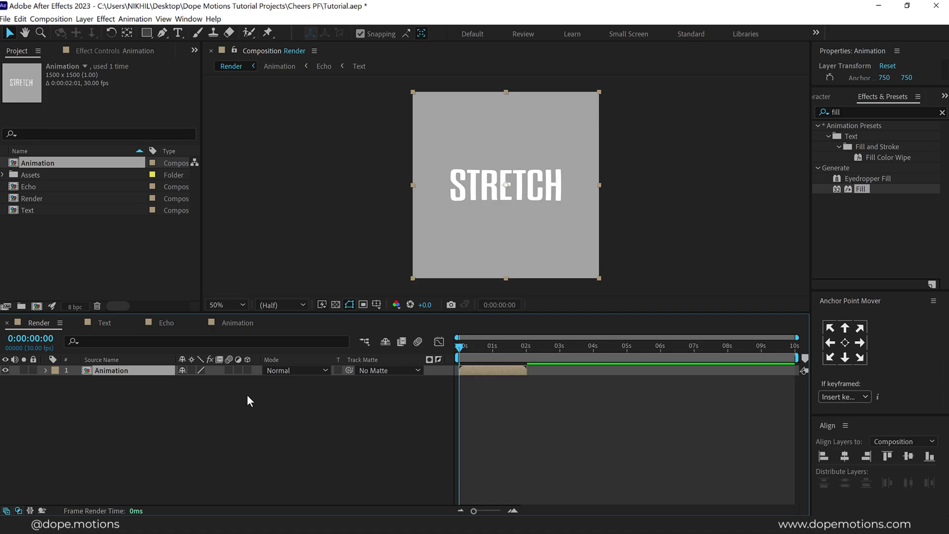
pyautogui.rightClick(118, 369)
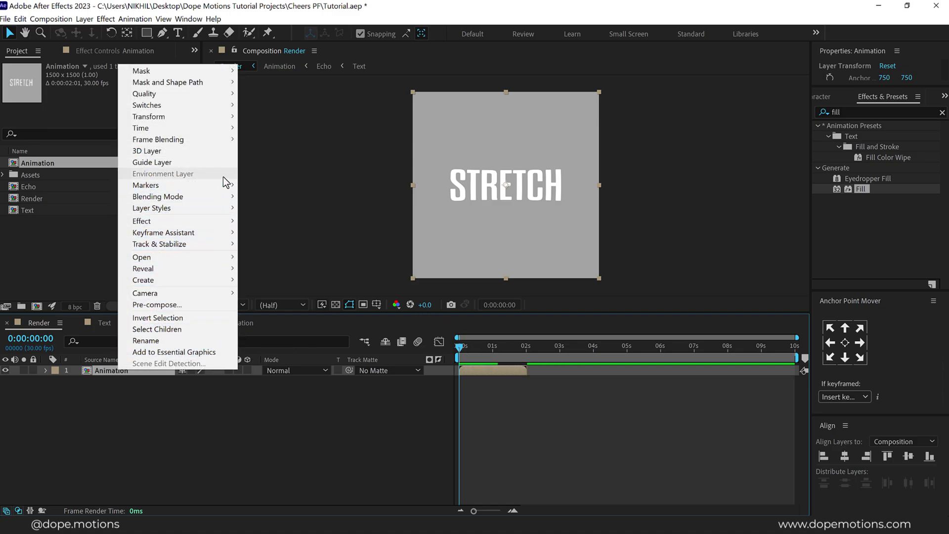
pyautogui.moveTo(215, 126)
pyautogui.click(267, 128)
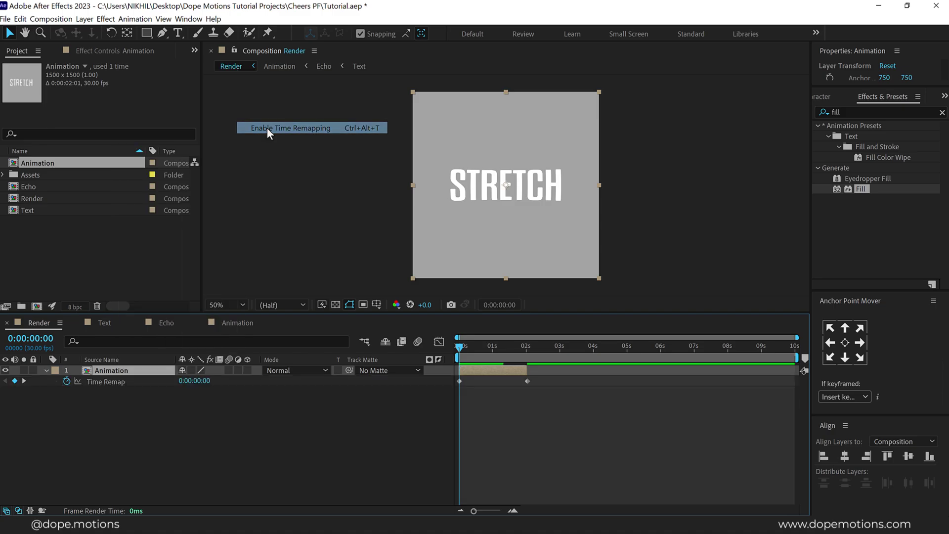
pyautogui.moveTo(527, 368); pyautogui.dragTo(796, 377)
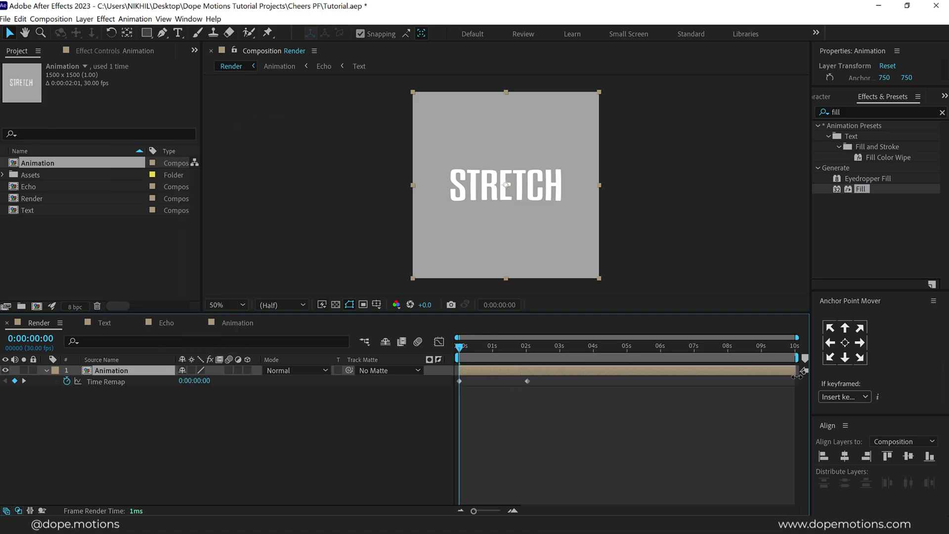
# Give Time Remap a loopOut() expression and preview the loop past 3 seconds
pyautogui.keyDown('alt'); pyautogui.click(67, 381); pyautogui.keyUp('alt')
pyautogui.write('loop')
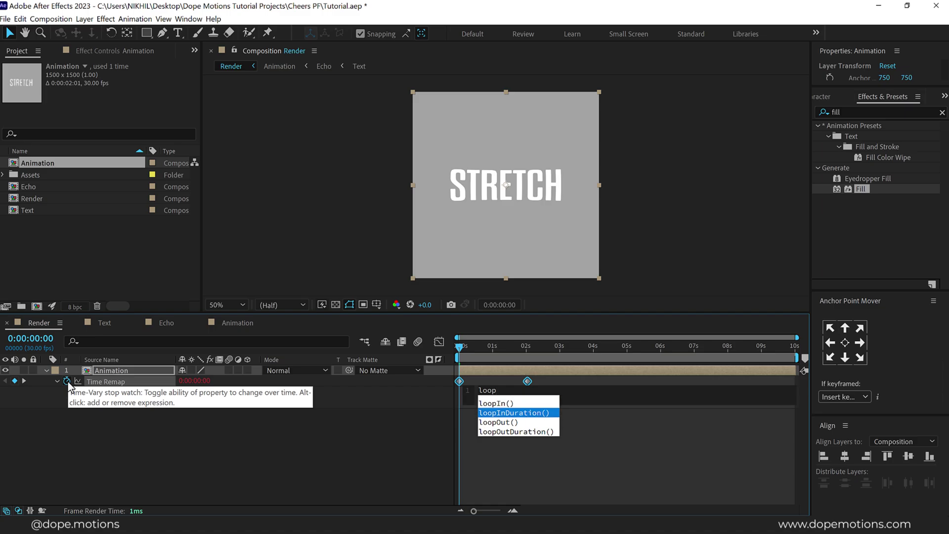
pyautogui.press('Down')
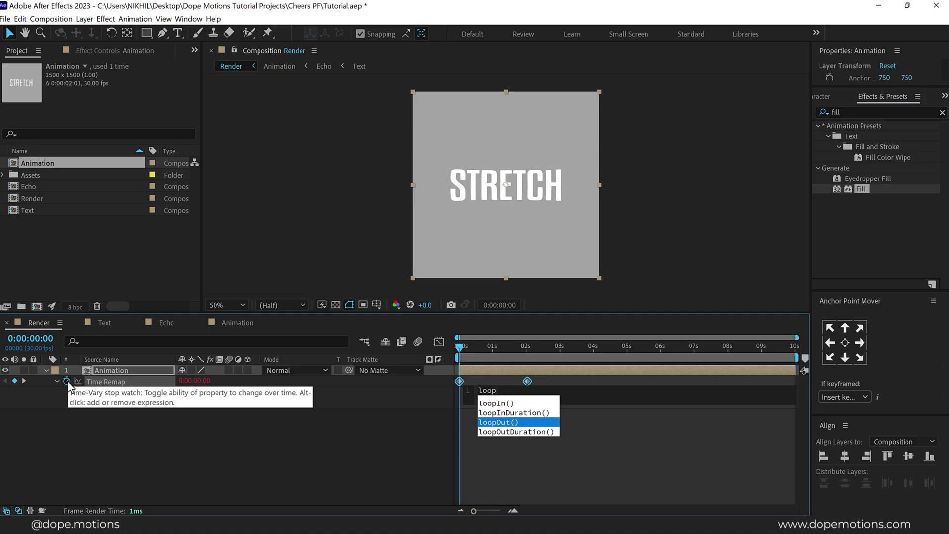
pyautogui.press('Return')
pyautogui.click(281, 440)
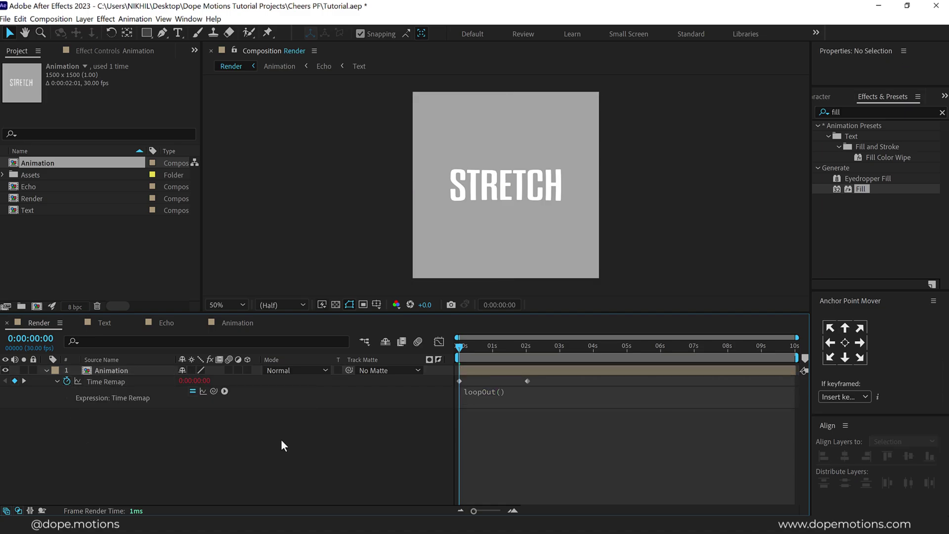
pyautogui.moveTo(491, 348); pyautogui.dragTo(594, 368)
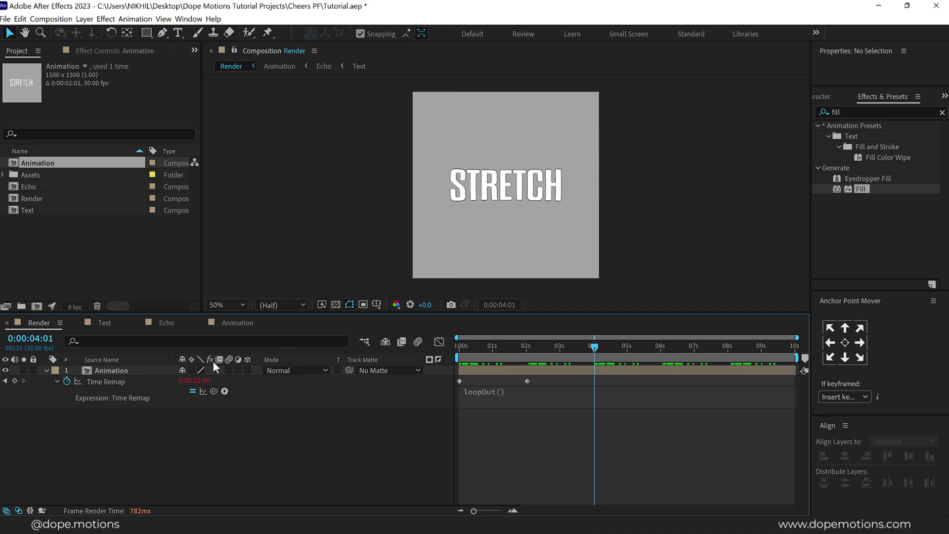
pyautogui.click(46, 370)
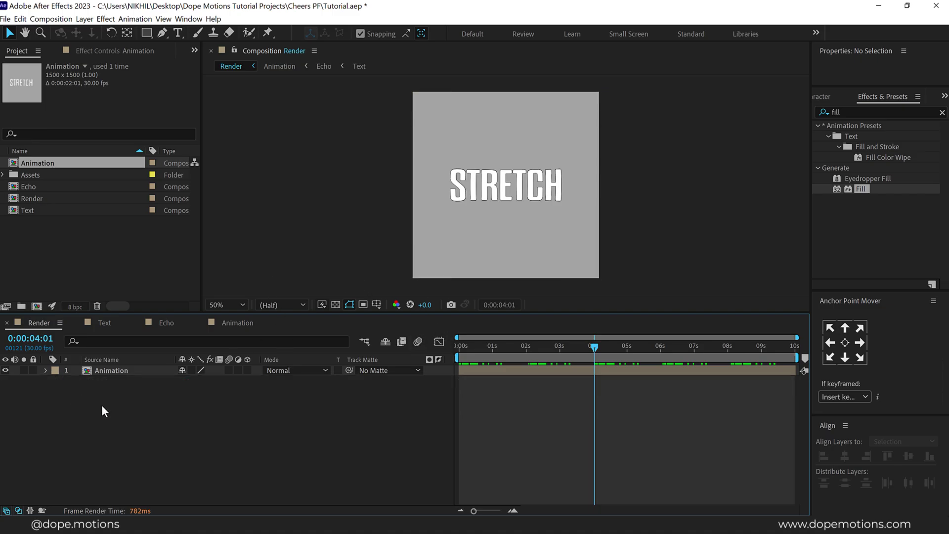
# Create a solid named BG and move it below the Animation layer
pyautogui.hotkey('ctrl', 'y')
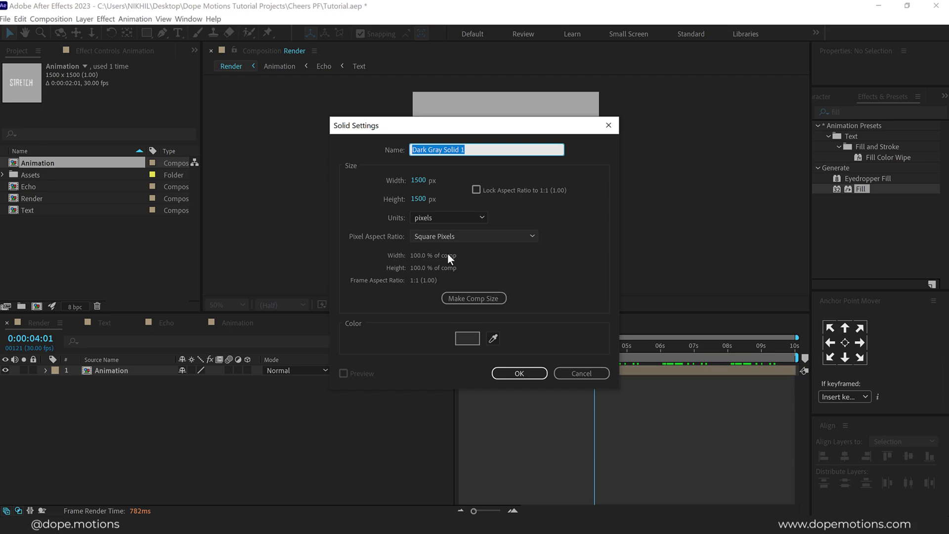
pyautogui.write('BG')
pyautogui.click(517, 373)
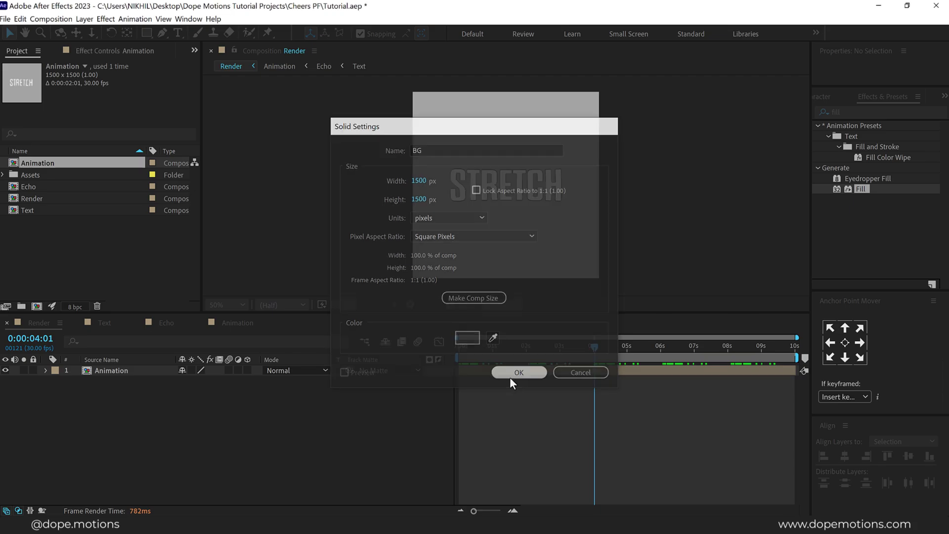
pyautogui.moveTo(113, 372); pyautogui.dragTo(114, 411)
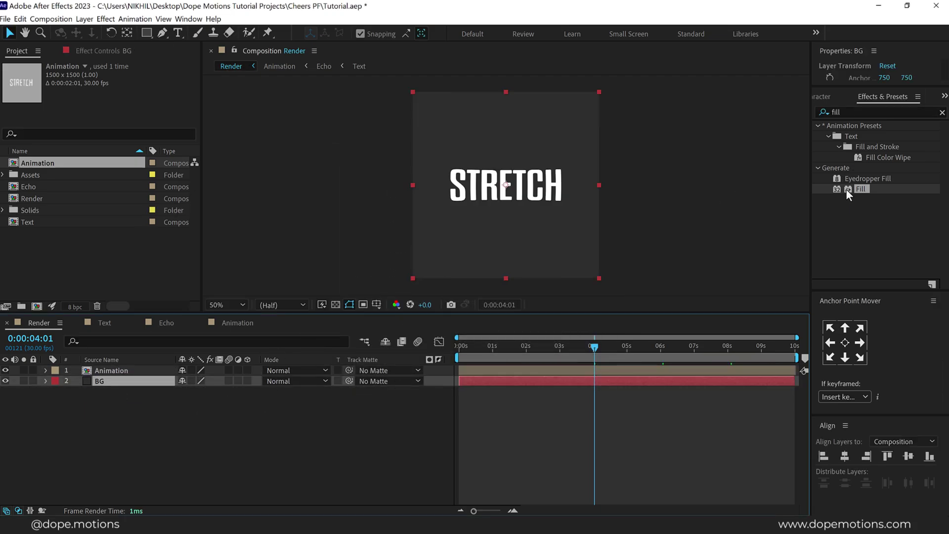
# Fill the BG layer with dark navy #10111F
pyautogui.doubleClick(858, 188)
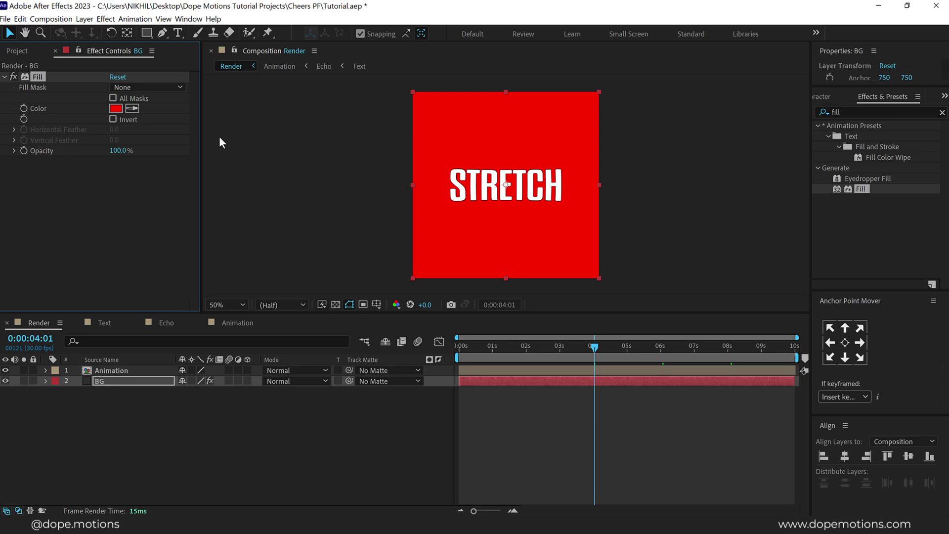
pyautogui.click(115, 109)
pyautogui.click(471, 197)
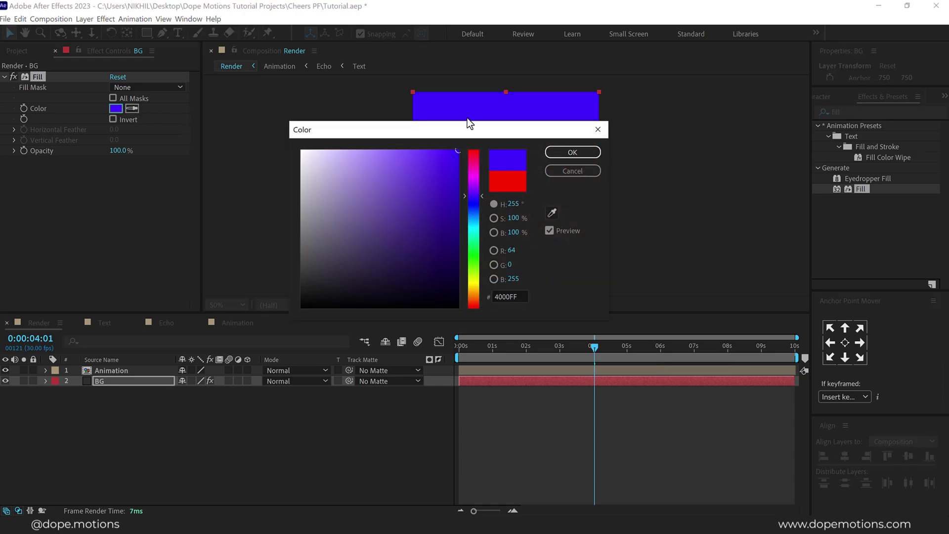
pyautogui.moveTo(470, 135); pyautogui.dragTo(535, 320)
pyautogui.click(544, 385)
pyautogui.click(440, 471)
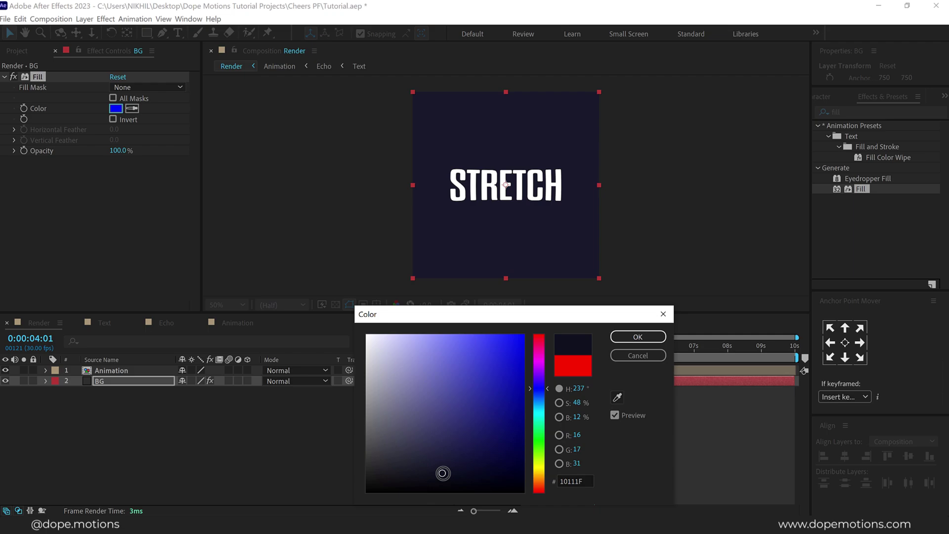
pyautogui.click(639, 337)
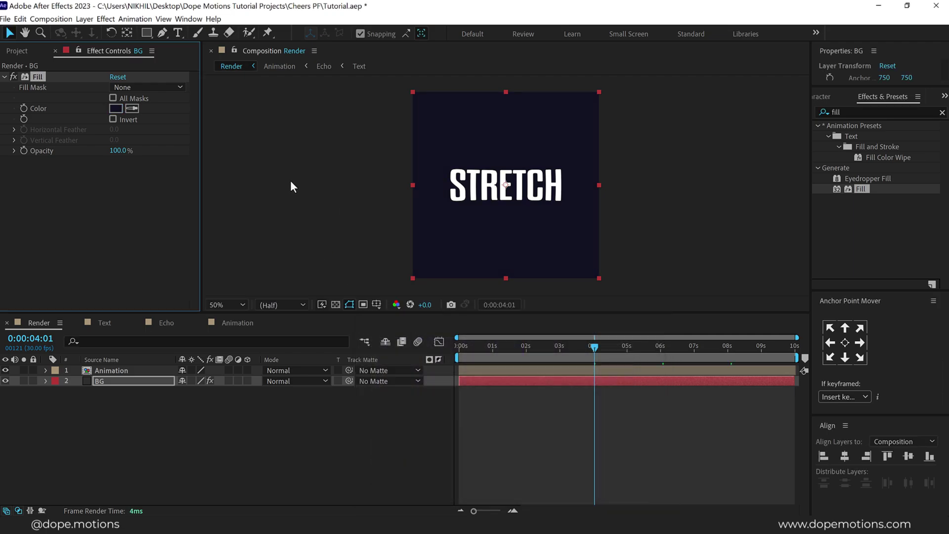
# Apply the Tritone effect to the Animation layer
pyautogui.click(126, 370)
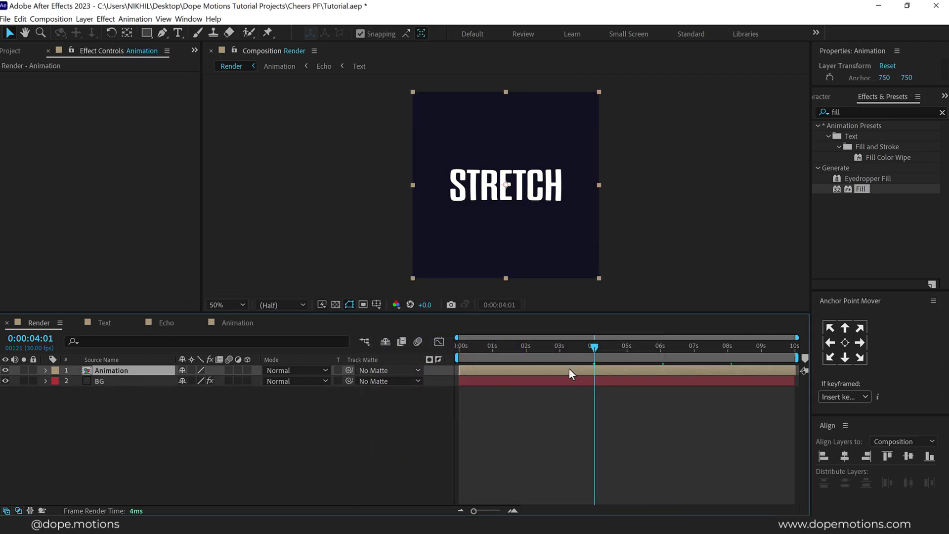
pyautogui.click(855, 112)
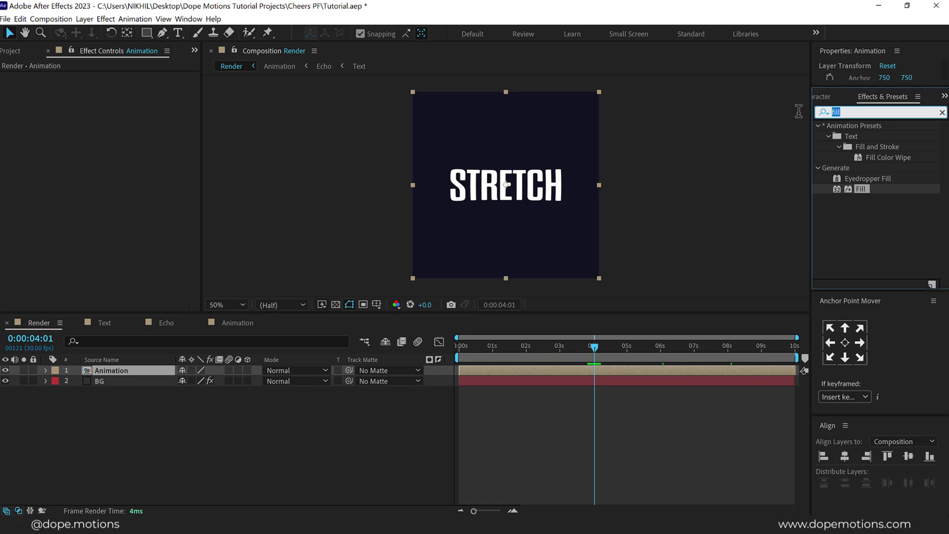
pyautogui.write('trit')
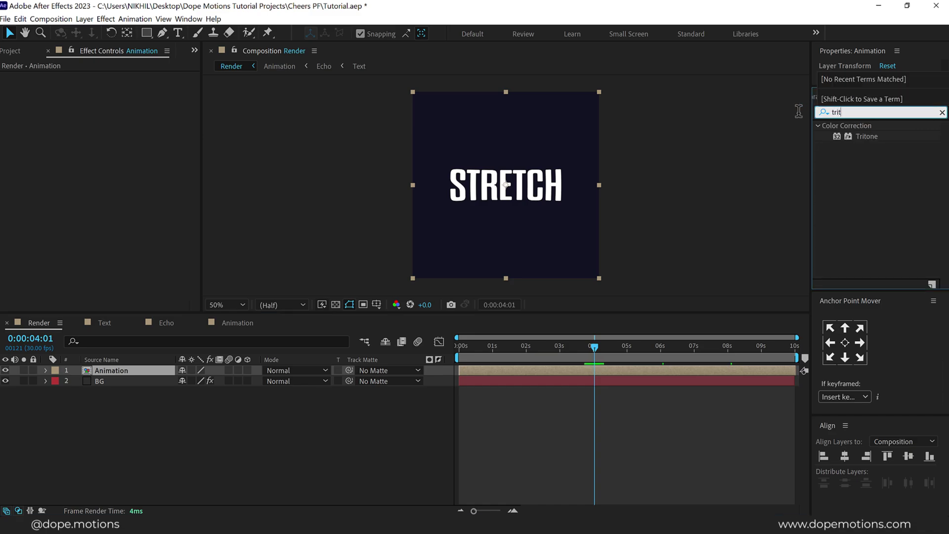
pyautogui.doubleClick(862, 136)
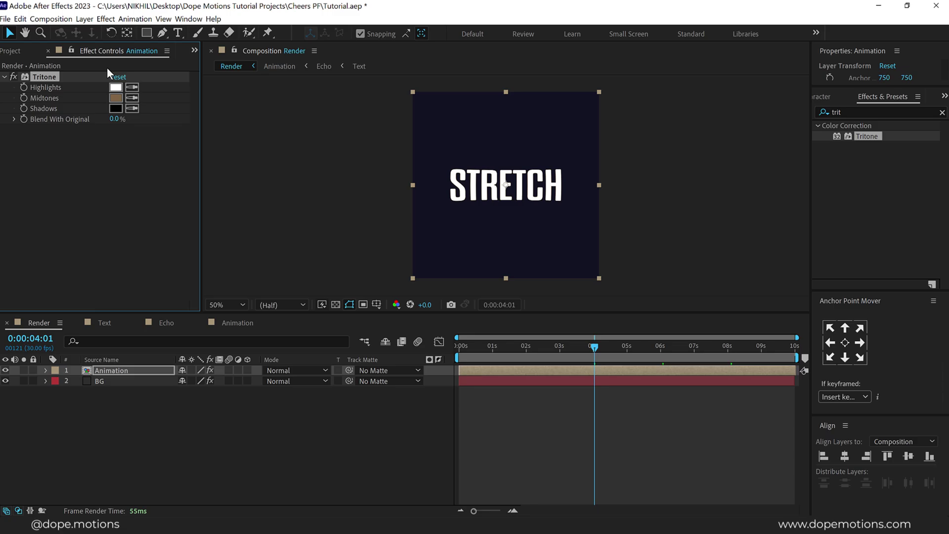
# Set the Tritone Highlights colour to bright orange FFA61D
pyautogui.click(117, 88)
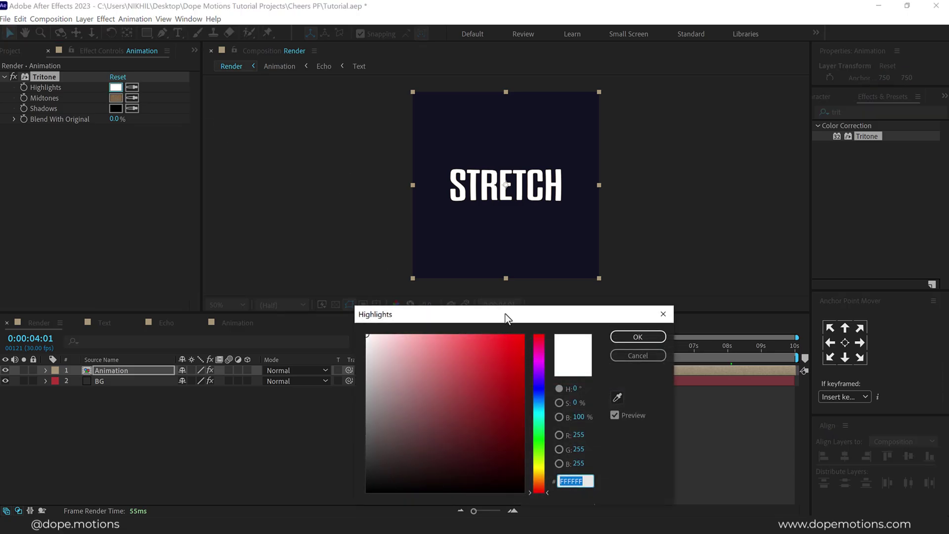
pyautogui.moveTo(499, 317); pyautogui.dragTo(469, 282)
pyautogui.moveTo(509, 425); pyautogui.dragTo(509, 442)
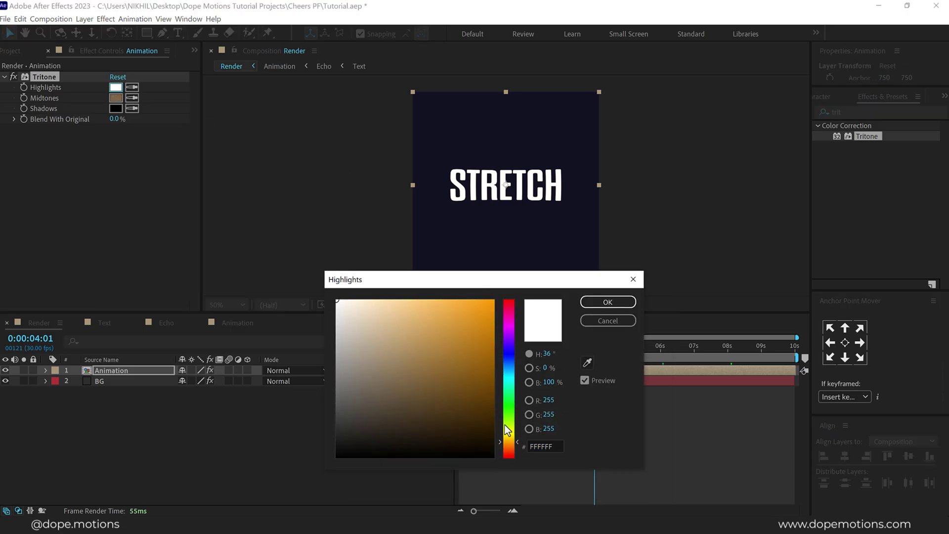
pyautogui.click(475, 320)
pyautogui.click(475, 294)
pyautogui.click(606, 302)
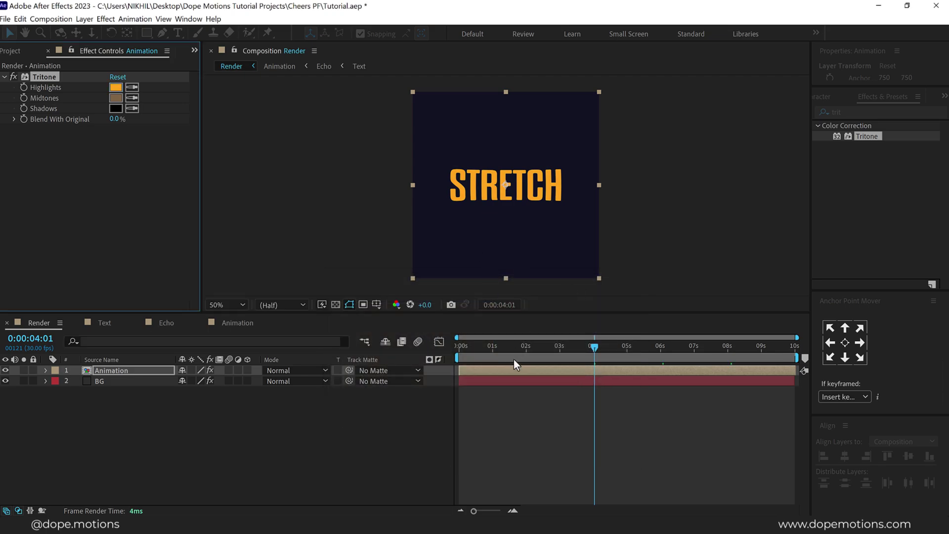
pyautogui.moveTo(491, 349); pyautogui.dragTo(477, 345)
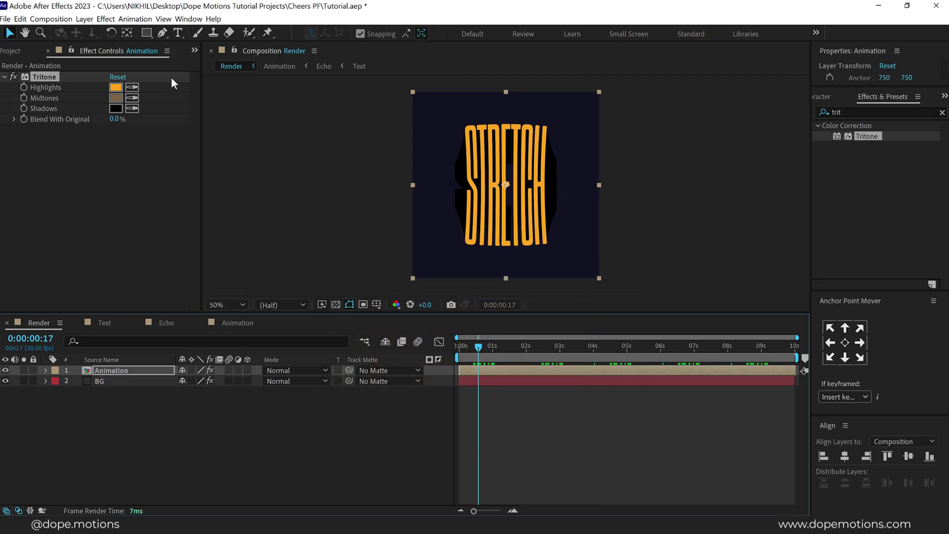
# Set the Tritone Shadows colour to deep red-orange AB2F00 and deselect the layer
pyautogui.click(116, 109)
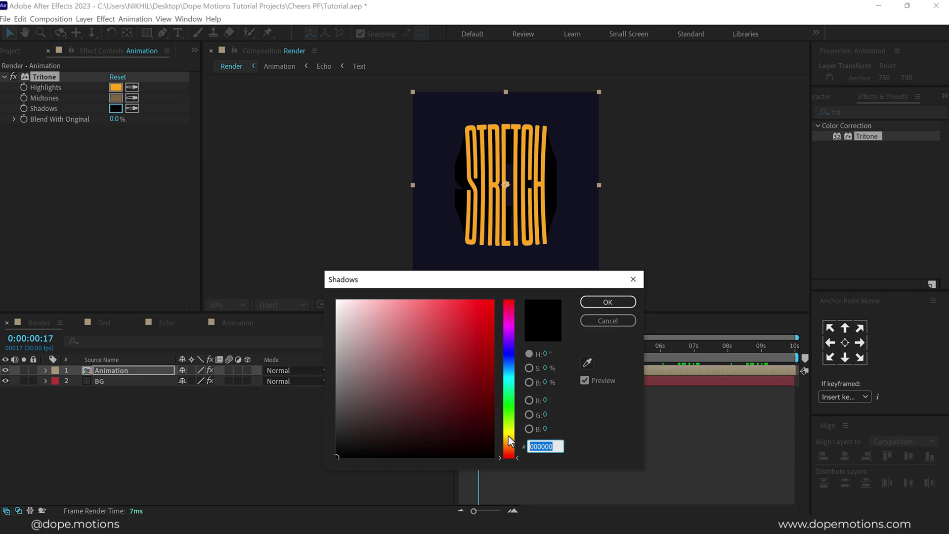
pyautogui.click(510, 450)
pyautogui.click(493, 350)
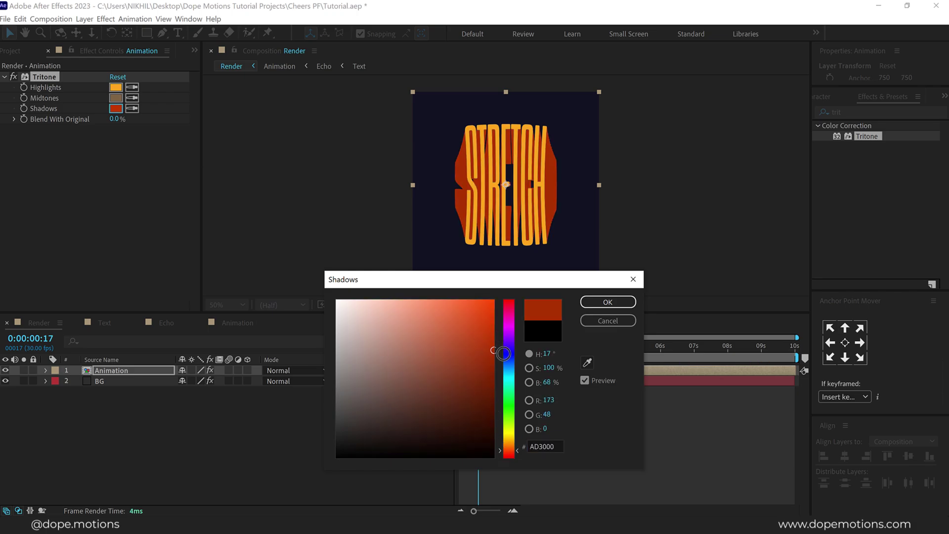
pyautogui.moveTo(503, 360); pyautogui.dragTo(504, 351)
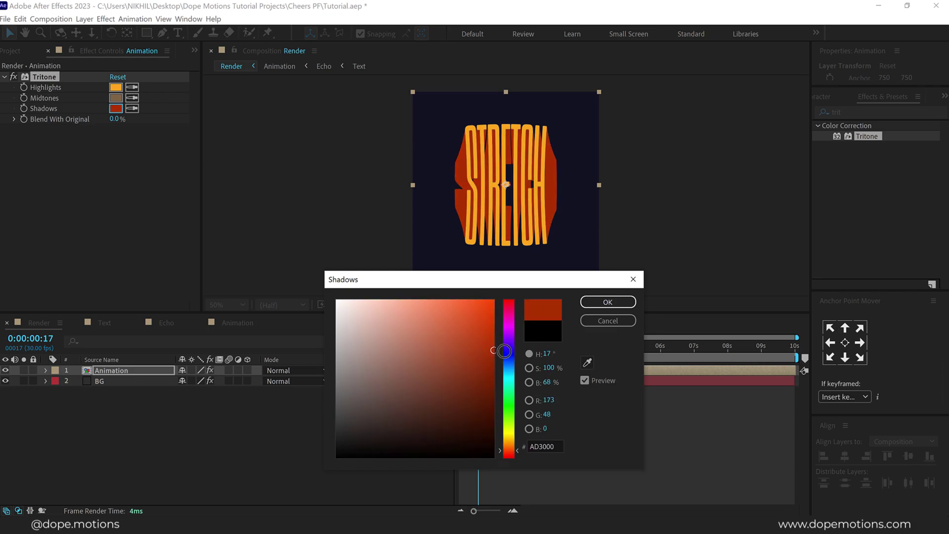
pyautogui.click(608, 302)
pyautogui.click(366, 411)
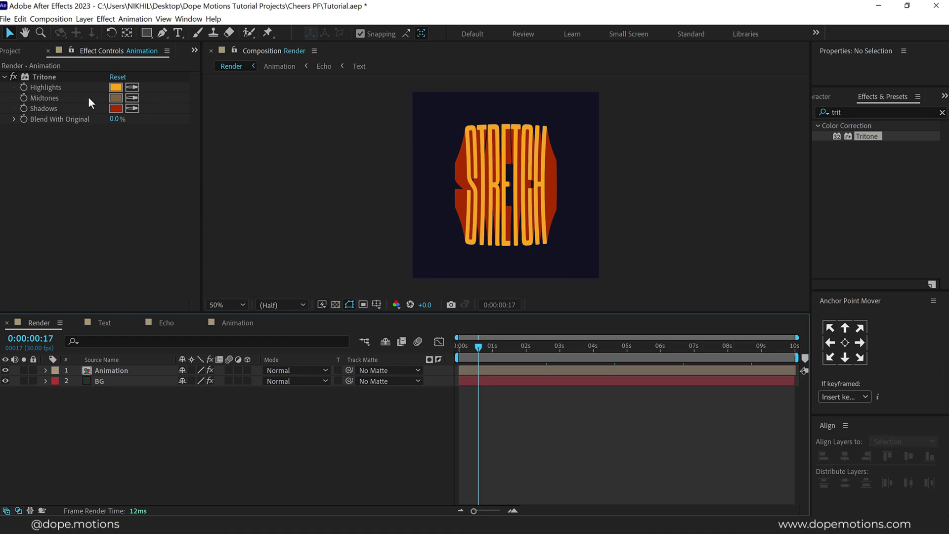
pyautogui.moveTo(481, 344); pyautogui.dragTo(426, 343)
pyautogui.press('/')
pyautogui.press(',')
pyautogui.press('space')
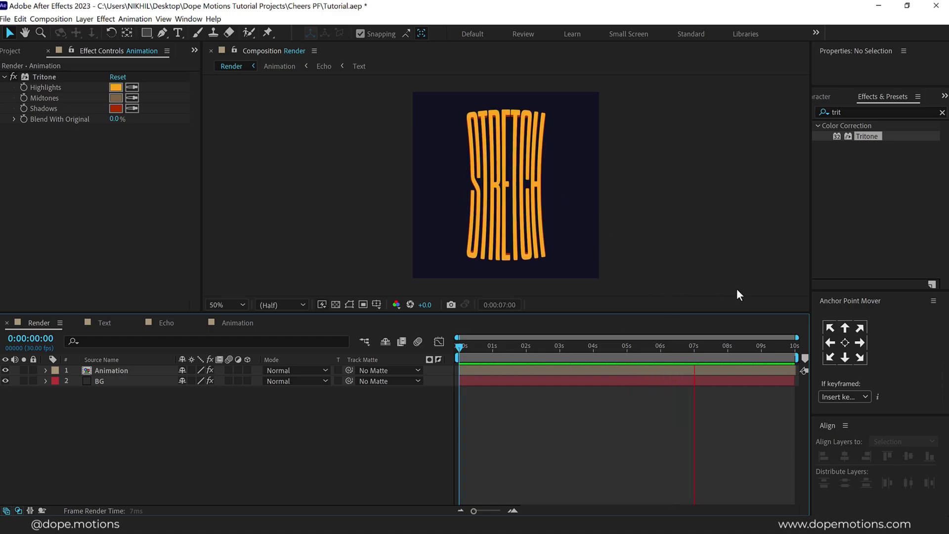
# Add the Texture image from Assets, fit it to the comp width, and blend with Multiply
pyautogui.click(478, 346)
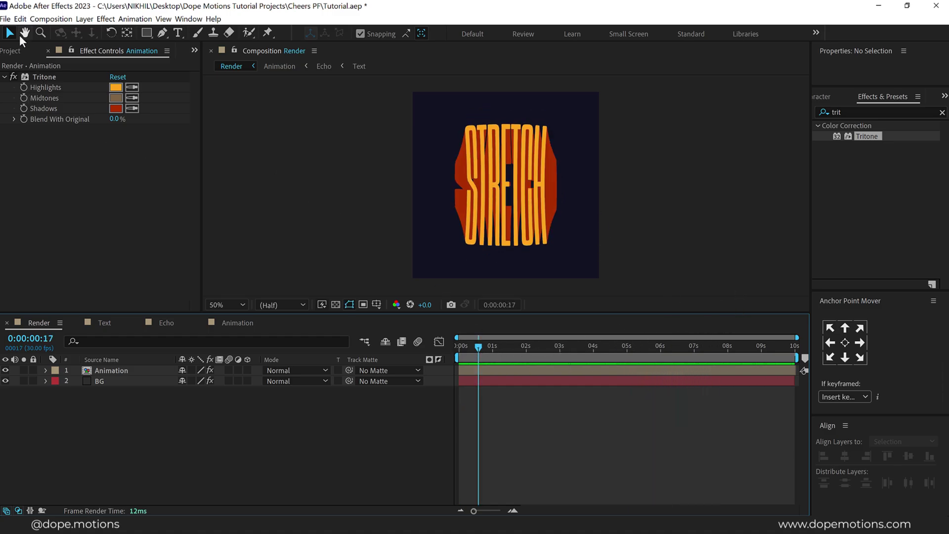
pyautogui.click(10, 51)
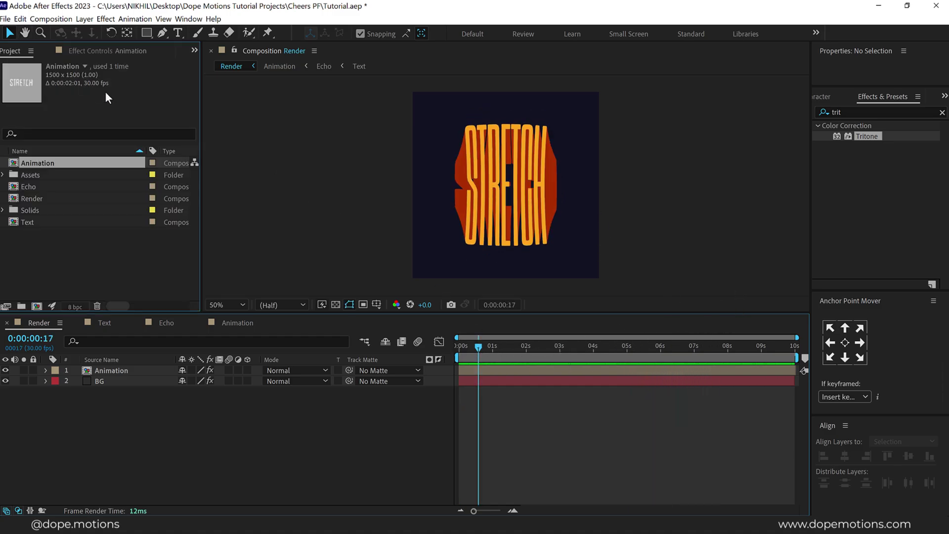
pyautogui.click(3, 175)
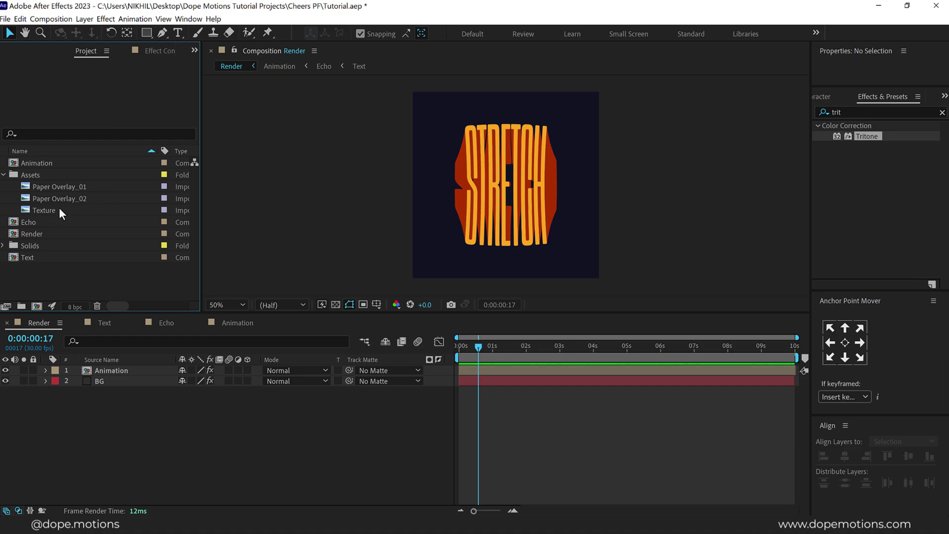
pyautogui.moveTo(58, 208); pyautogui.dragTo(96, 360)
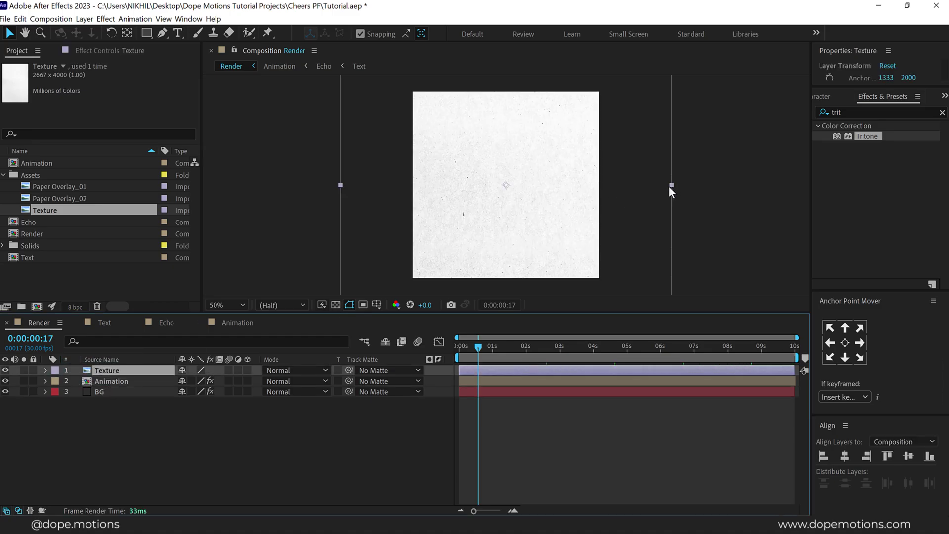
pyautogui.moveTo(670, 190); pyautogui.dragTo(601, 192)
pyautogui.click(285, 370)
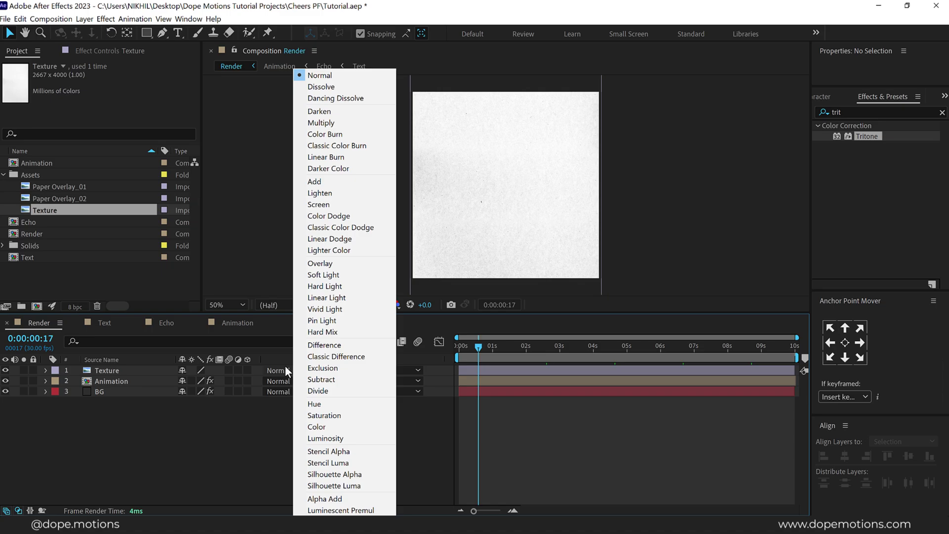
pyautogui.click(326, 123)
pyautogui.press('/')
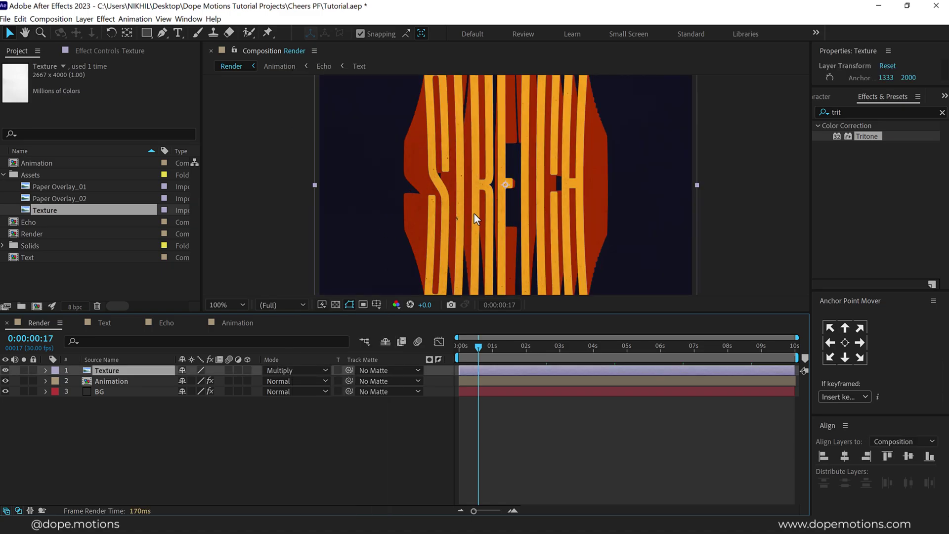
pyautogui.moveTo(285, 312); pyautogui.dragTo(285, 373)
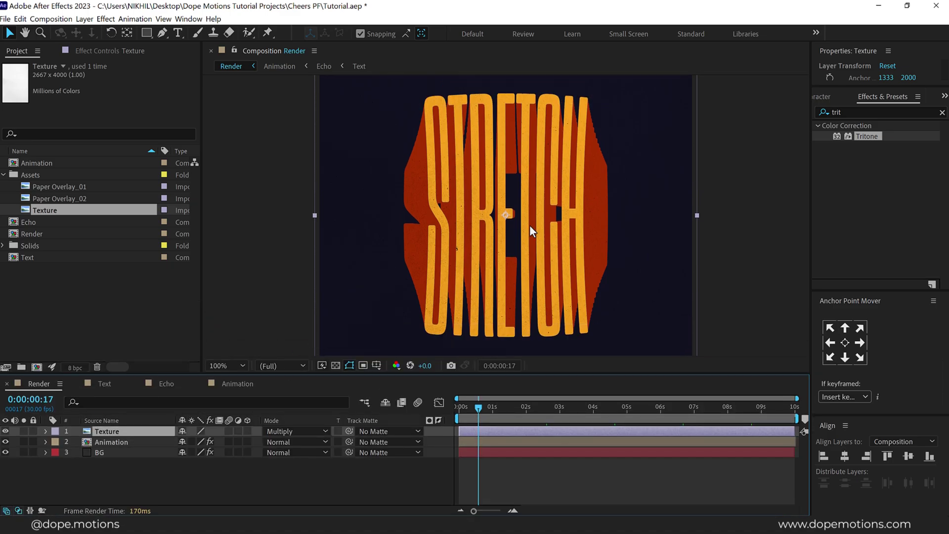
pyautogui.moveTo(477, 411); pyautogui.dragTo(477, 409)
# Add Paper Overlay_01 to the composition in Overlay blend mode
pyautogui.click(64, 186)
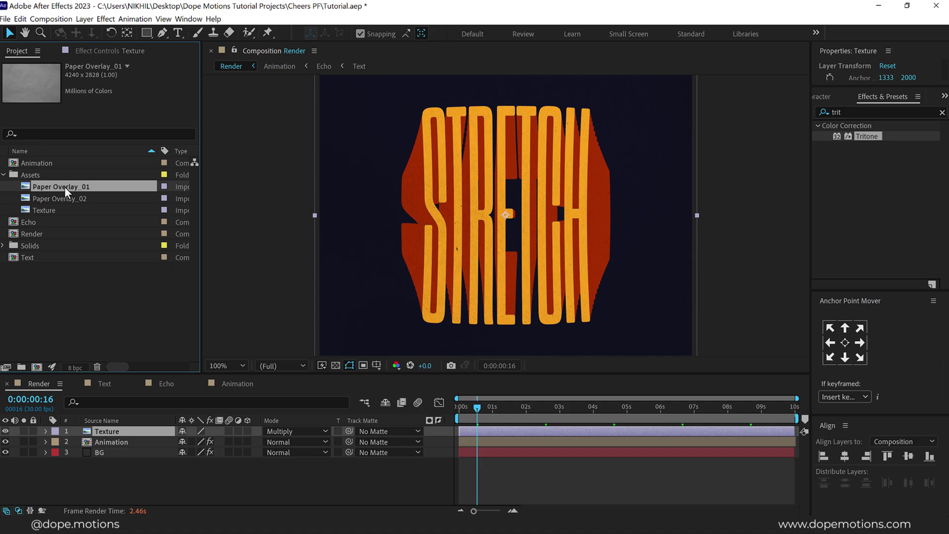
pyautogui.moveTo(64, 185); pyautogui.dragTo(114, 427)
pyautogui.click(288, 429)
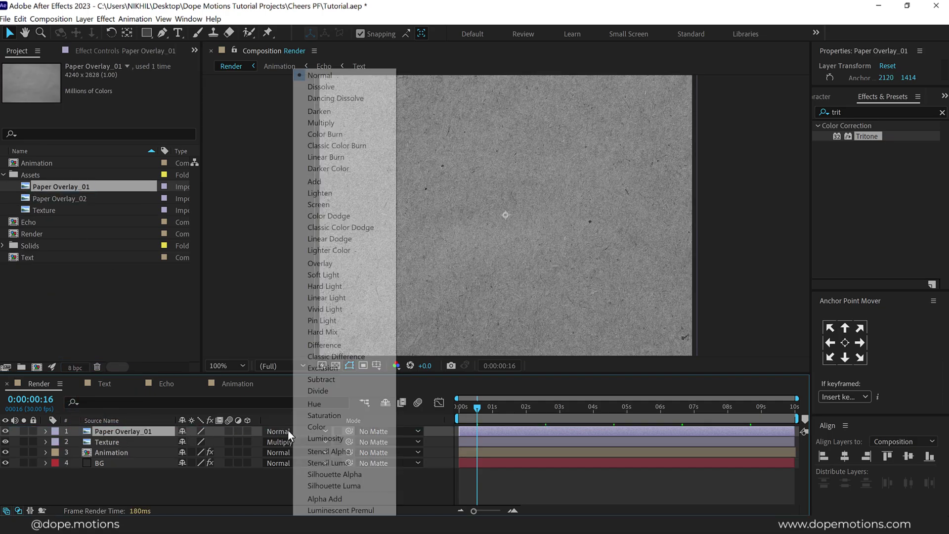
pyautogui.click(329, 263)
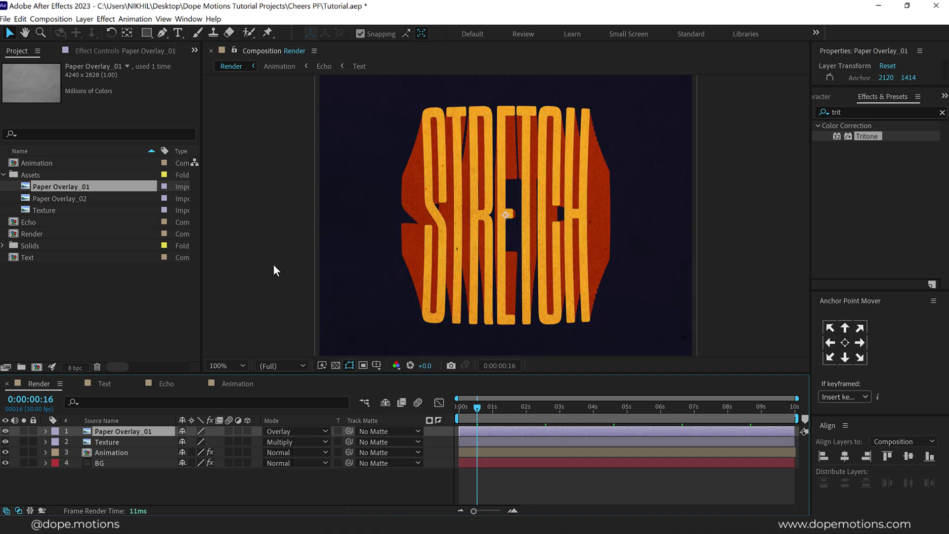
# Add Paper Overlay_02 on top in Screen mode at 7% opacity
pyautogui.click(84, 198)
pyautogui.moveTo(64, 198); pyautogui.dragTo(128, 396)
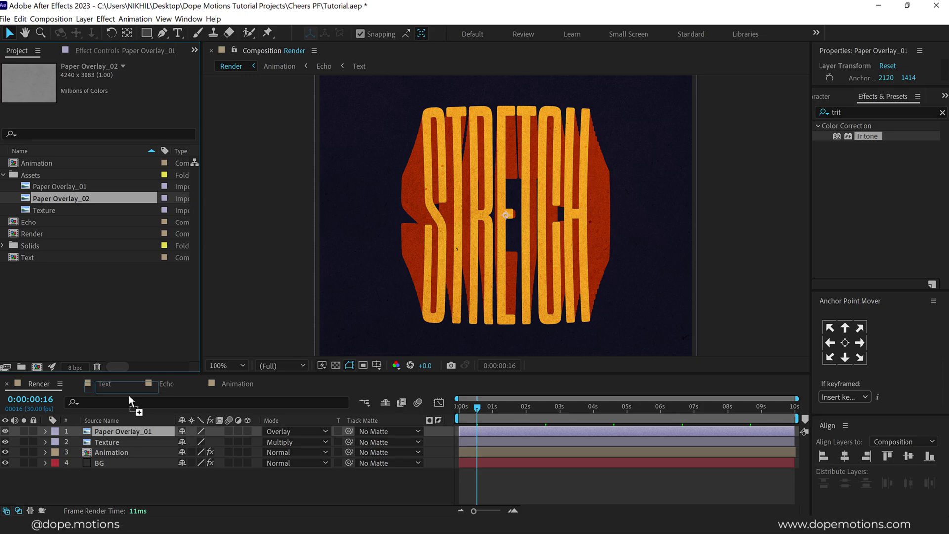
pyautogui.moveTo(129, 428); pyautogui.dragTo(129, 430)
pyautogui.click(298, 434)
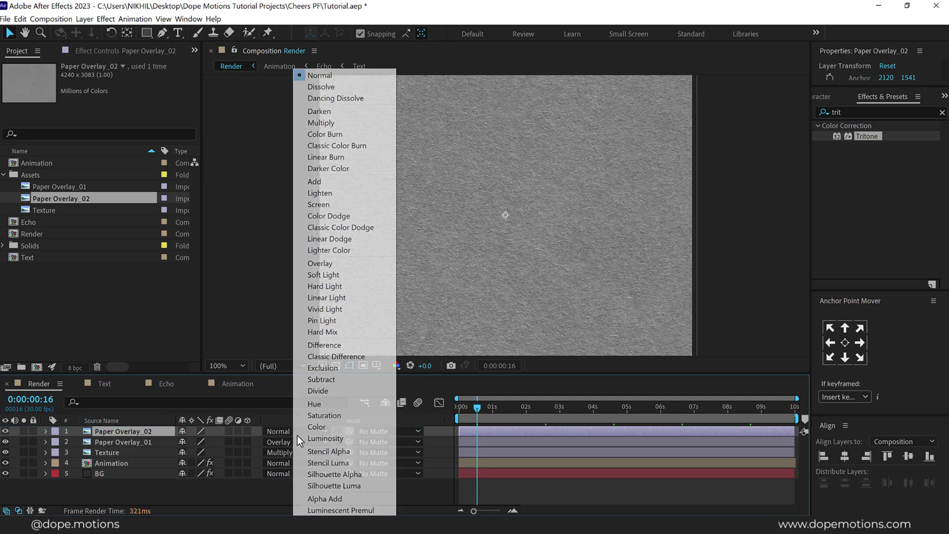
pyautogui.click(321, 204)
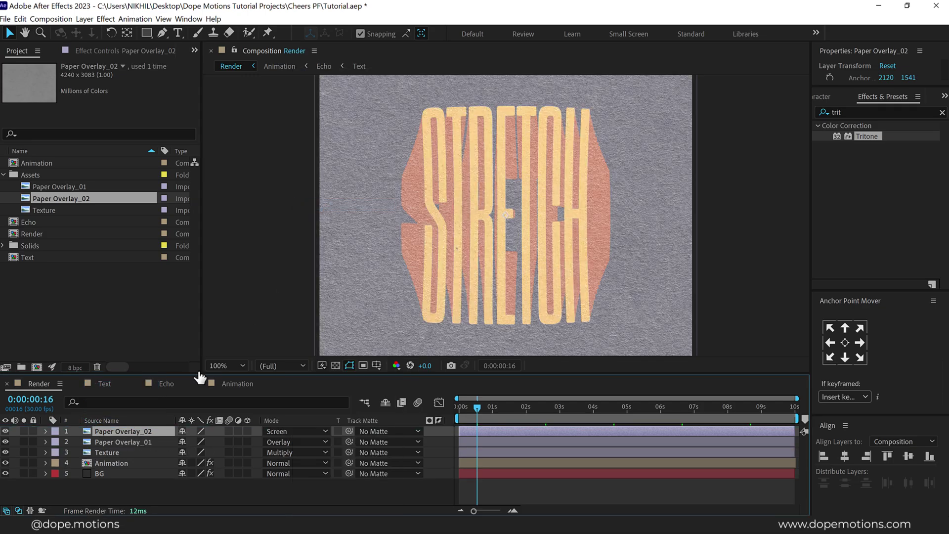
pyautogui.press('t')
pyautogui.moveTo(185, 442); pyautogui.dragTo(127, 440)
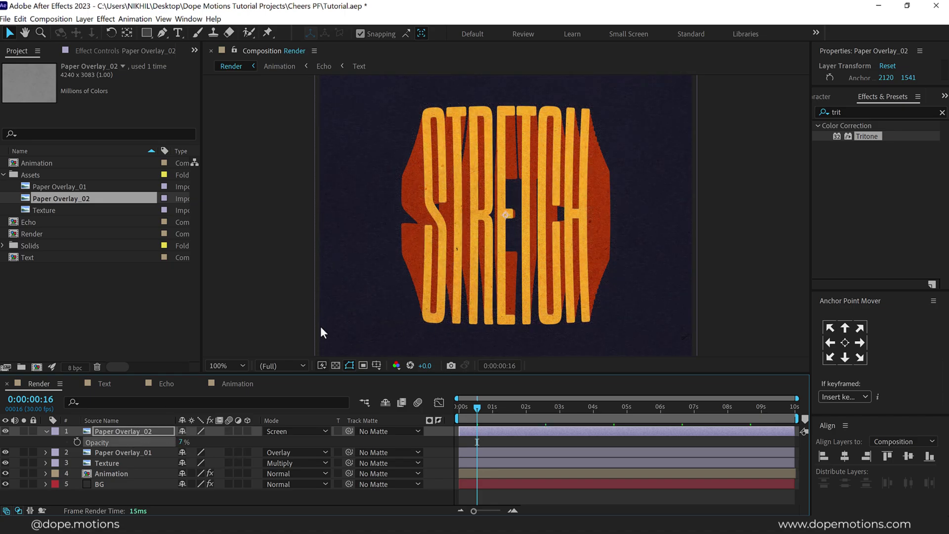
# Hide the Opacity property and deselect all layers
pyautogui.press('t')
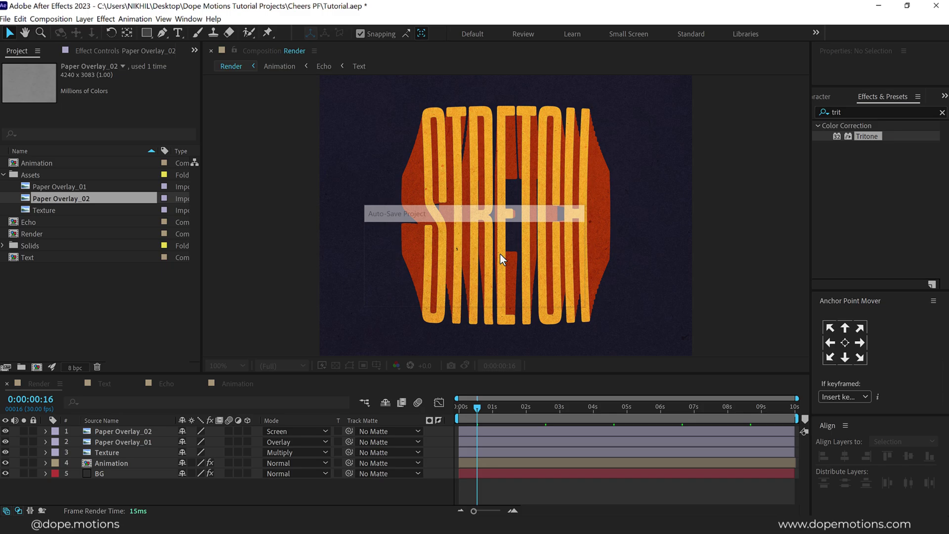
pyautogui.press('F2')
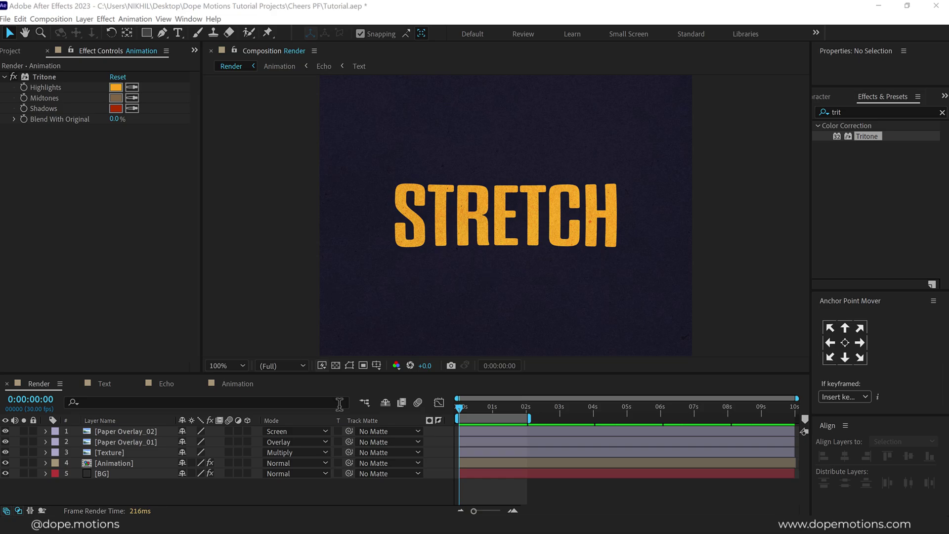
# Add a new adjustment layer and rename it Post
pyautogui.rightClick(182, 485)
pyautogui.moveTo(259, 370)
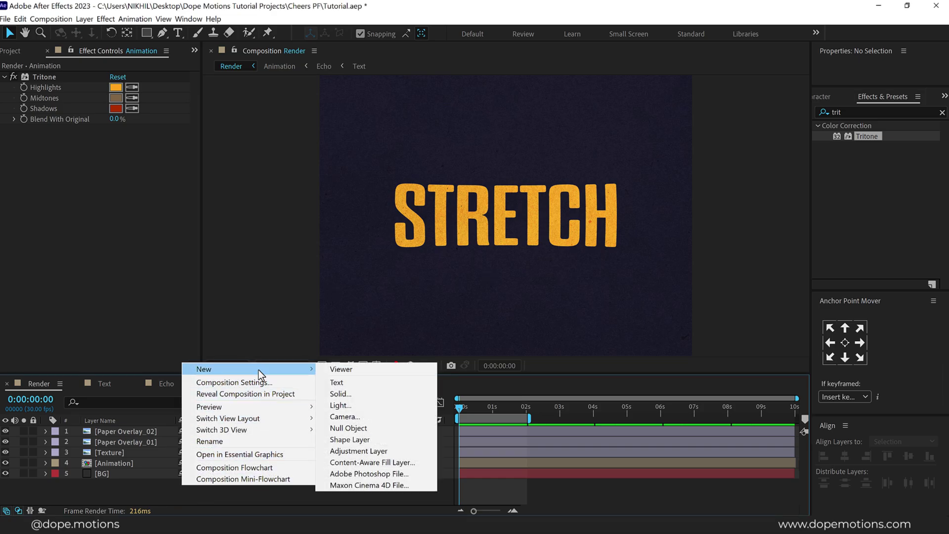
pyautogui.click(382, 450)
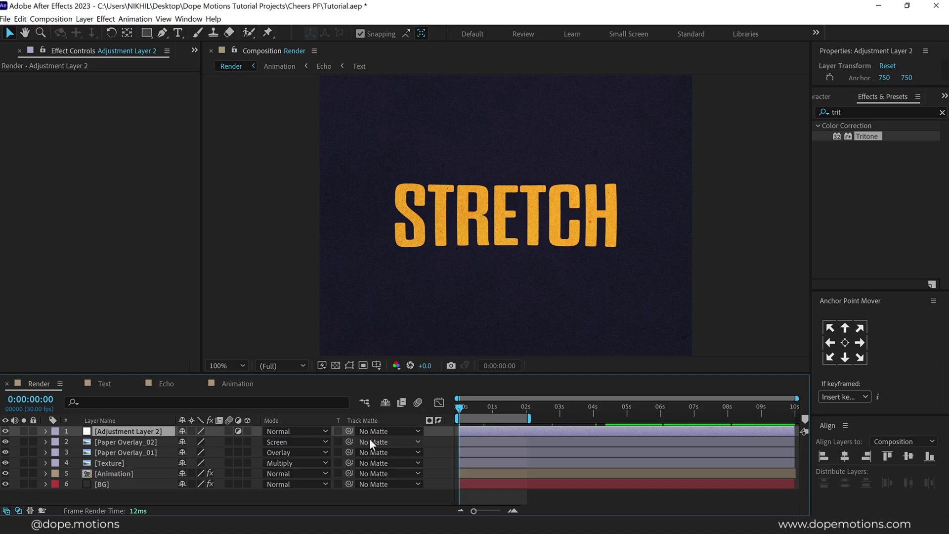
pyautogui.press('Return')
pyautogui.press('Return')
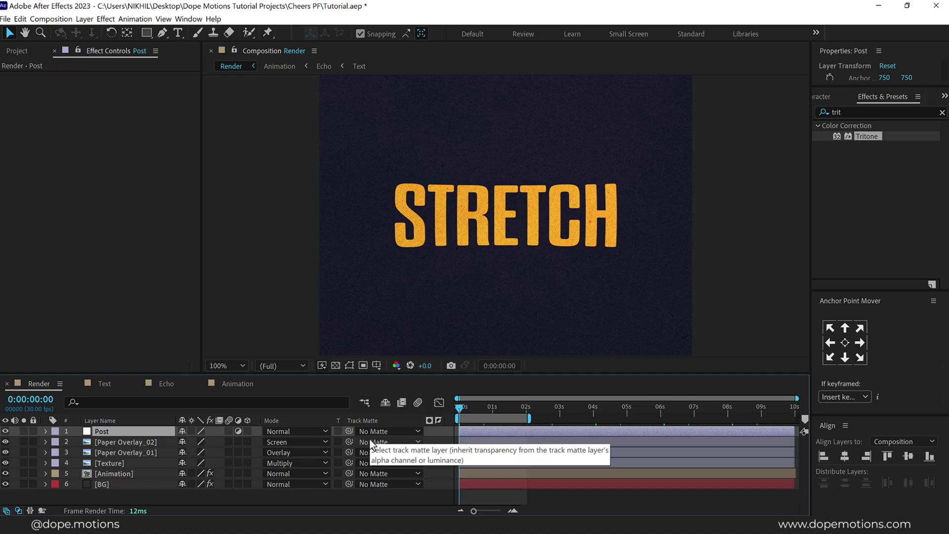
# Apply Posterize Time to the Post layer with a 12 fps frame rate
pyautogui.click(861, 110)
pyautogui.write('poste')
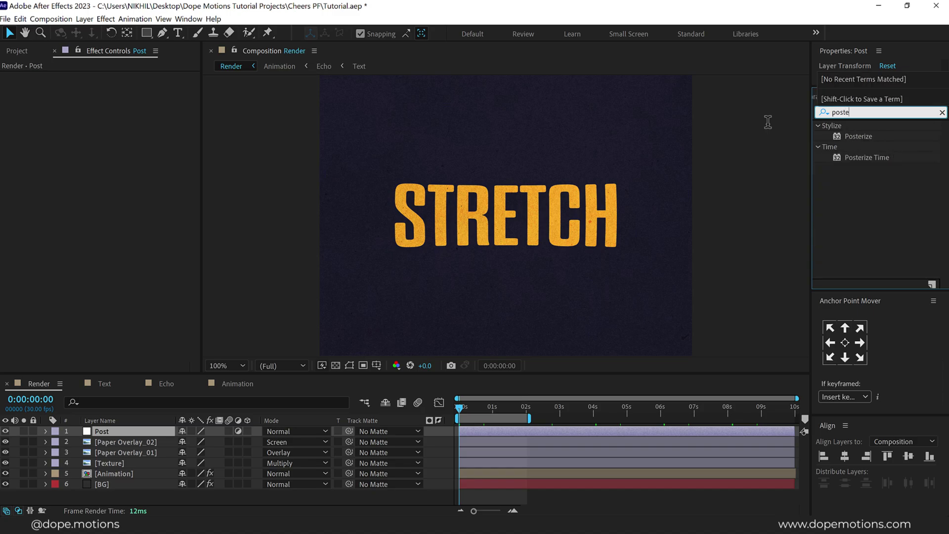
pyautogui.doubleClick(850, 156)
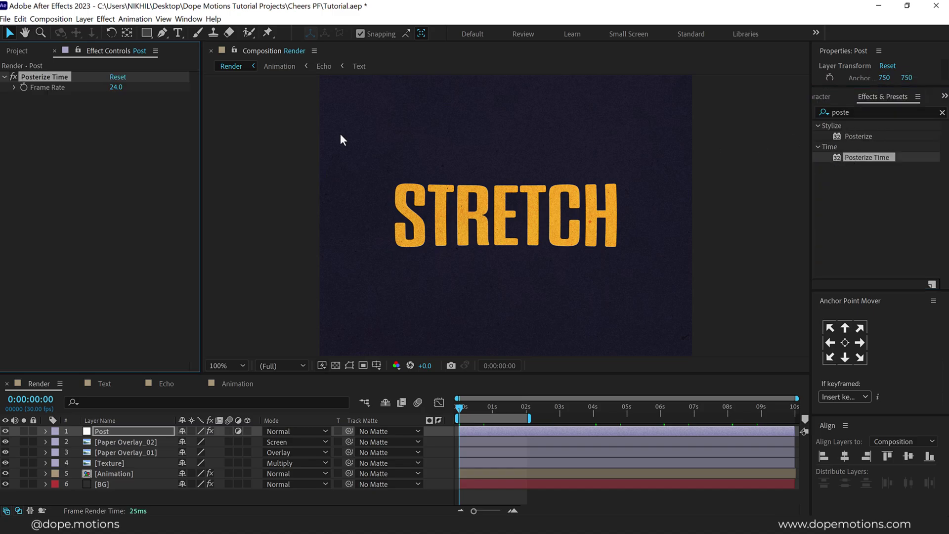
pyautogui.click(110, 140)
pyautogui.press('space')
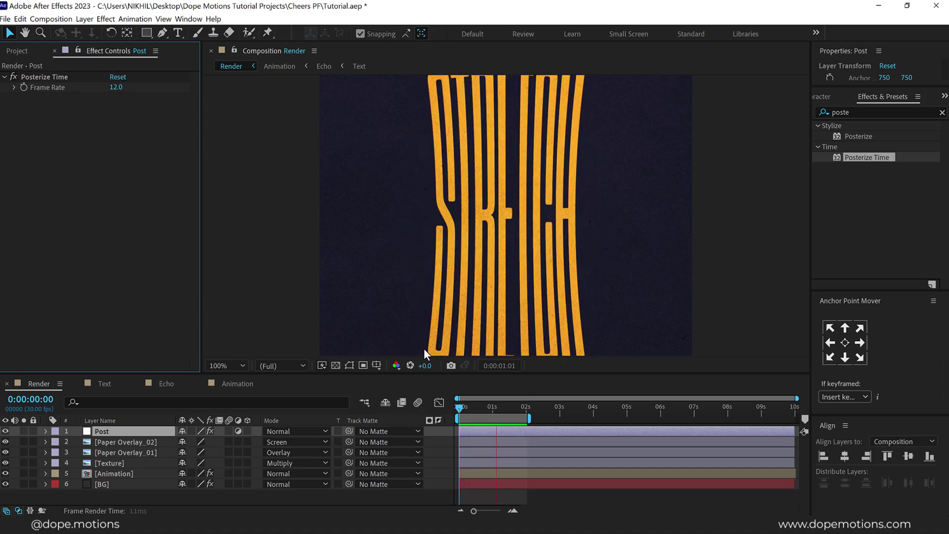